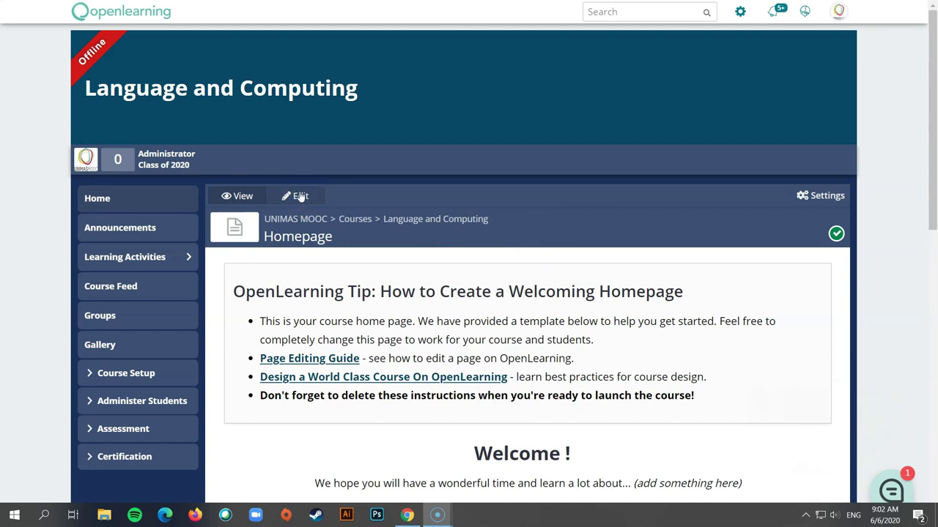
Put the homepage into edit mode and delete the OpenLearning Tip block, confirming with OK.
click(305, 200)
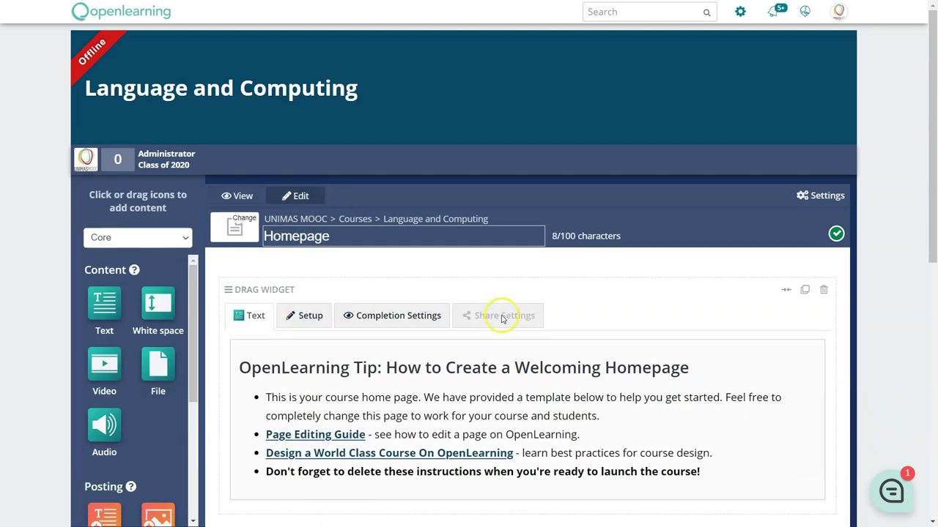
scroll(502, 318, down, 6)
scroll(418, 325, up, 6)
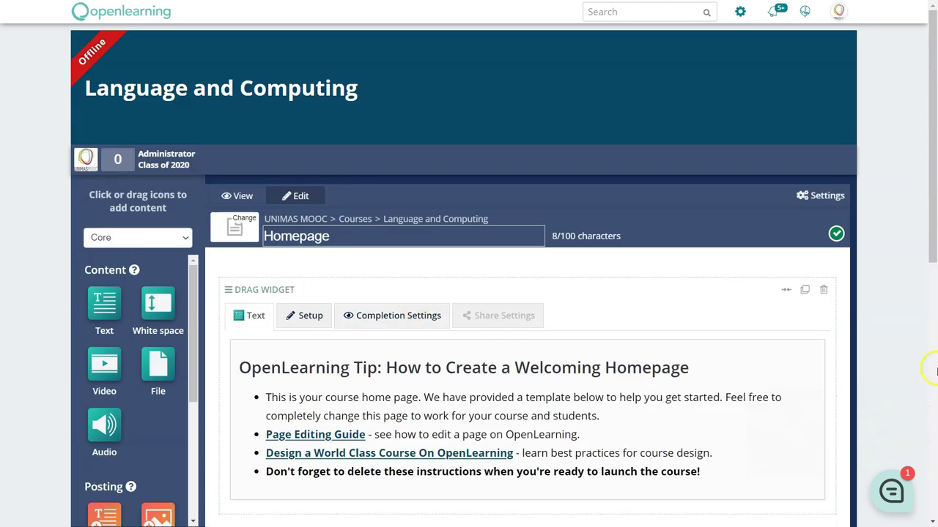
scroll(341, 222, down, 2)
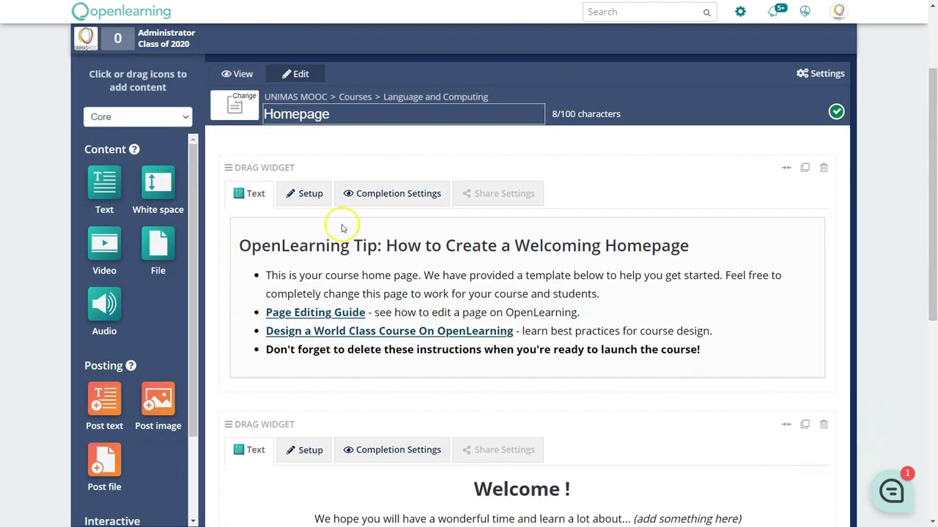
click(822, 170)
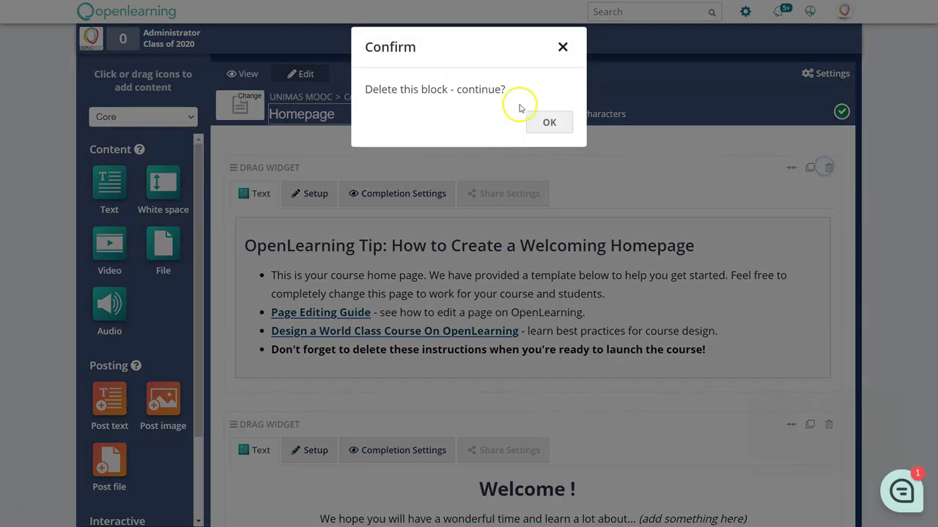
click(550, 122)
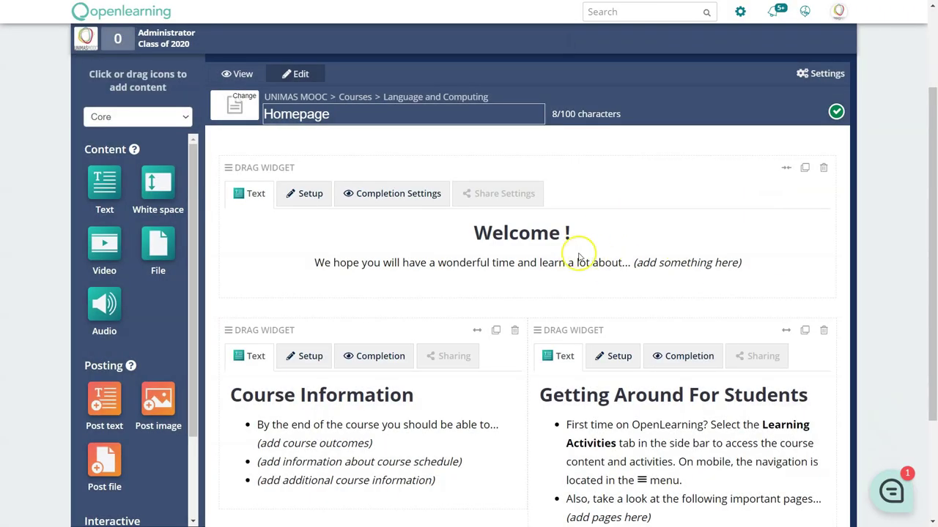
Change the Welcome line to 'Welcome to the course for Language and Computing.' and save it.
scroll(540, 241, up, 1)
click(307, 255)
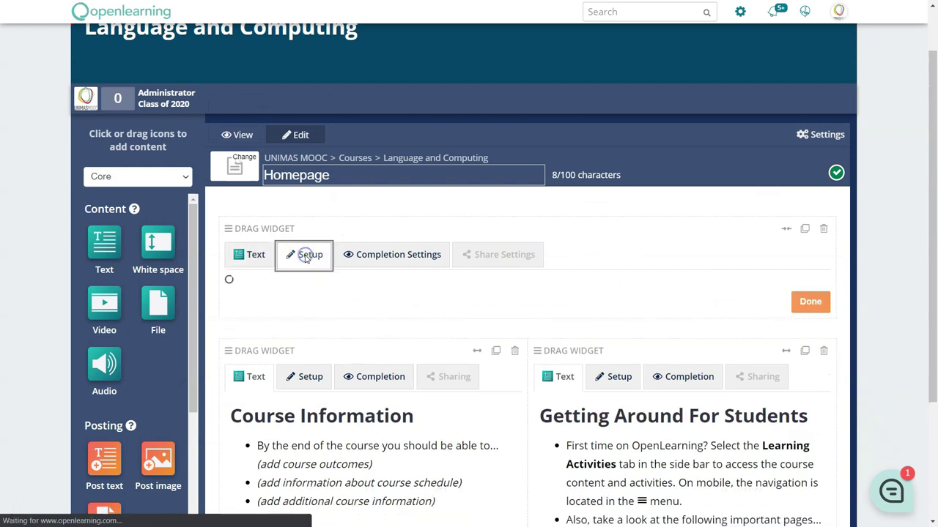
click(476, 375)
scroll(737, 356, down, 2)
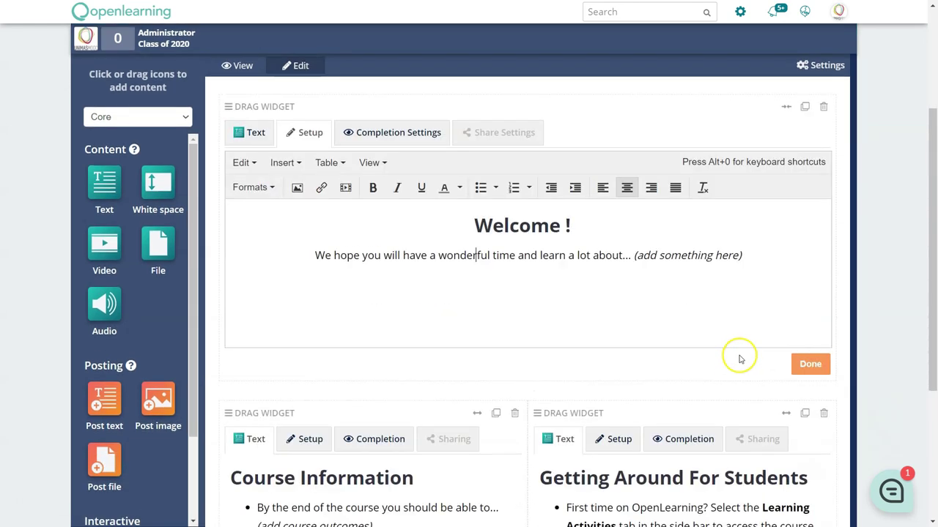
drag(742, 255, 300, 270)
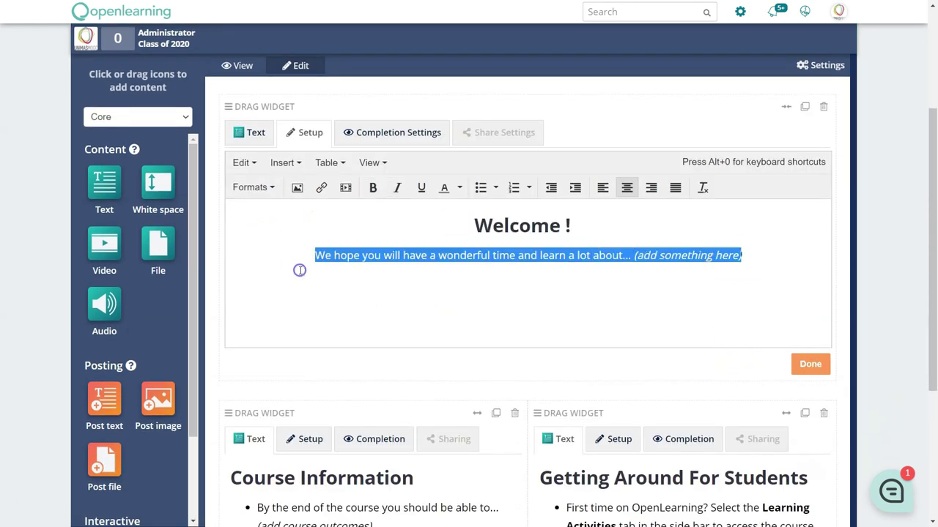
text(Welcome to t)
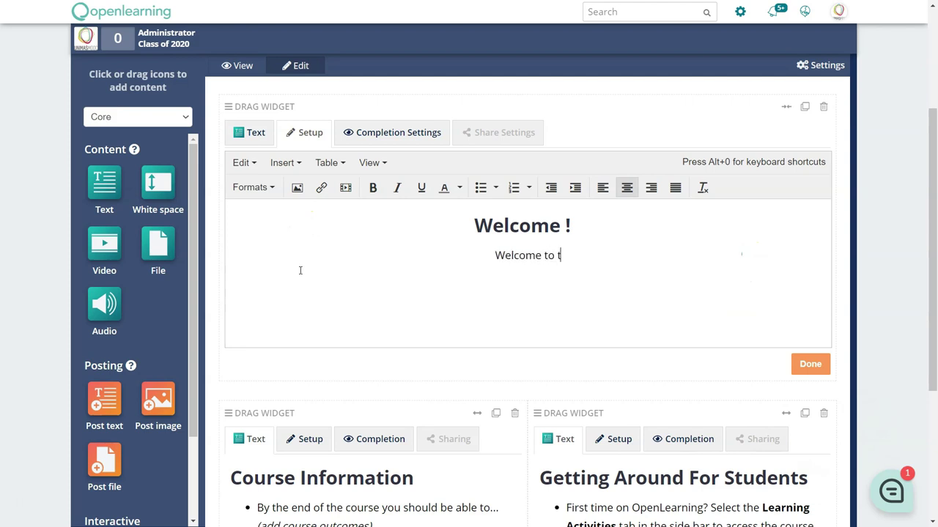
text(he course for)
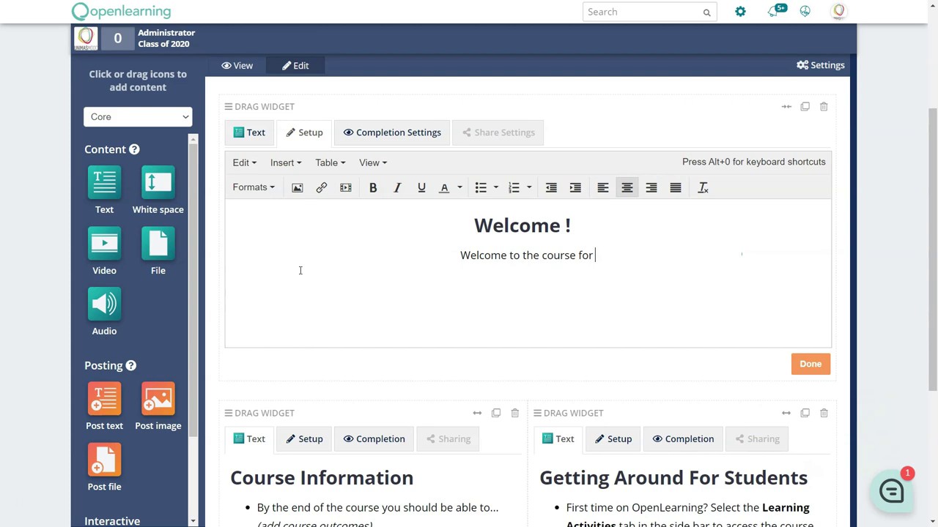
text( Language and O)
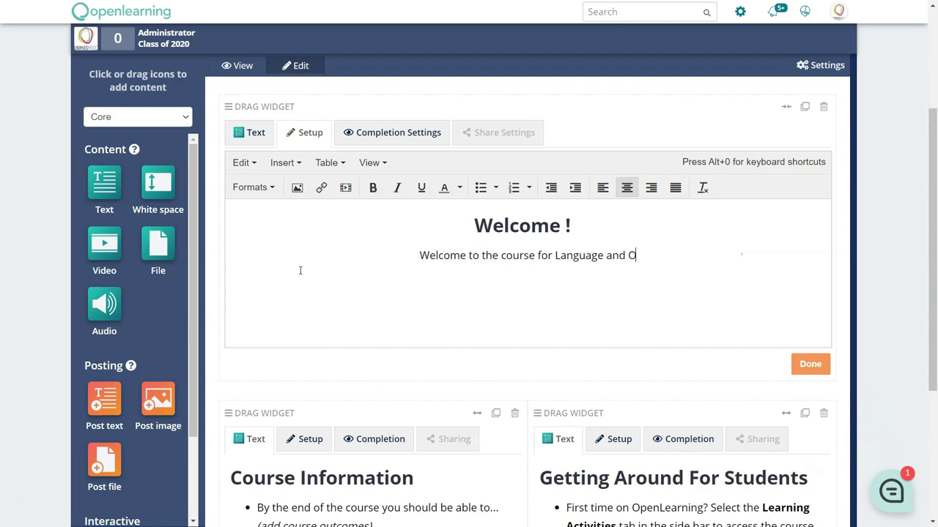
key(BackSpace)
text(Computing.)
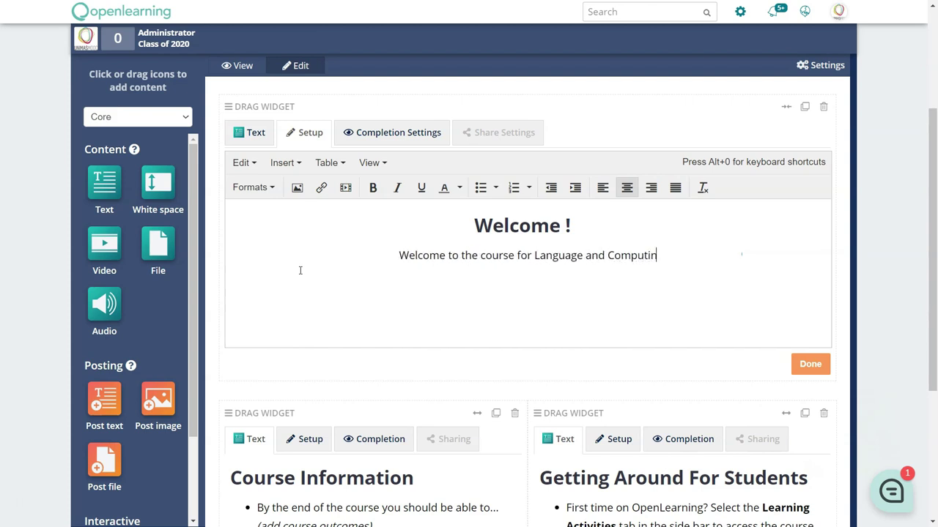
click(820, 363)
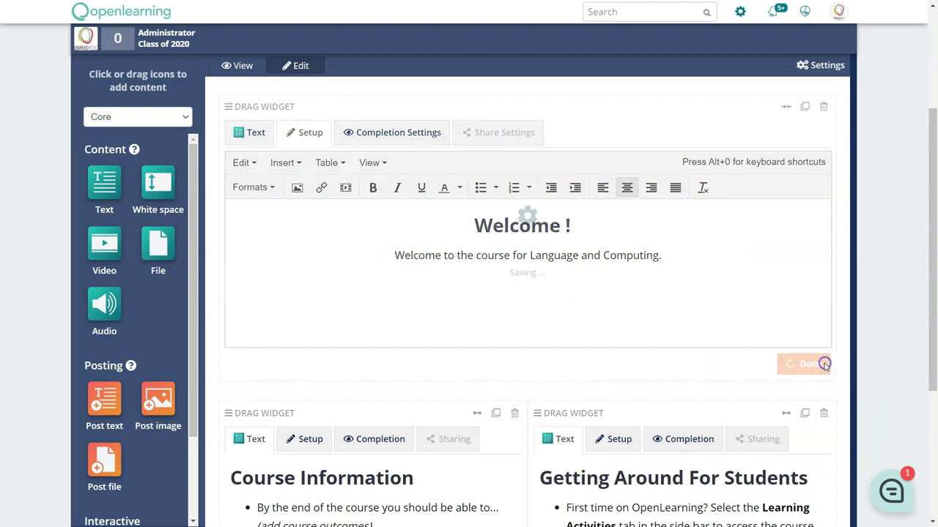
Delete the Getting Around For Students block.
scroll(505, 310, up, 2)
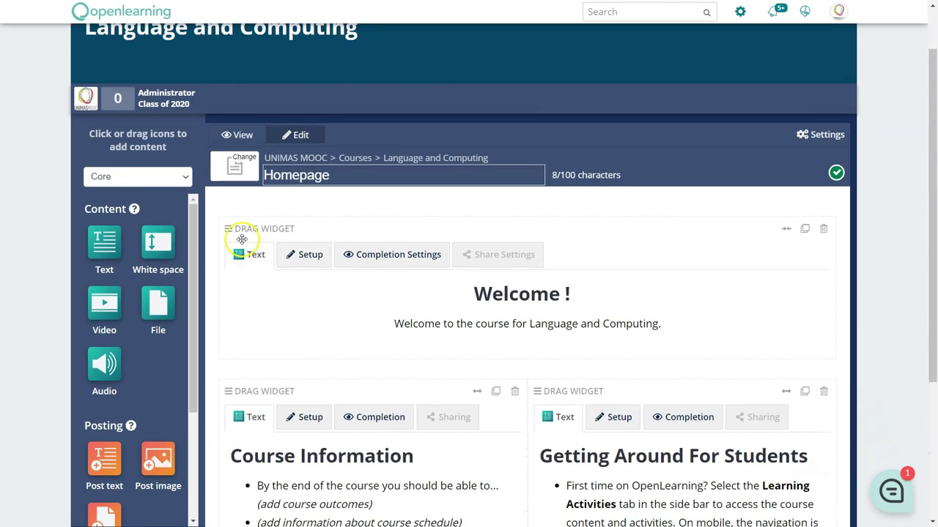
scroll(561, 352, down, 3)
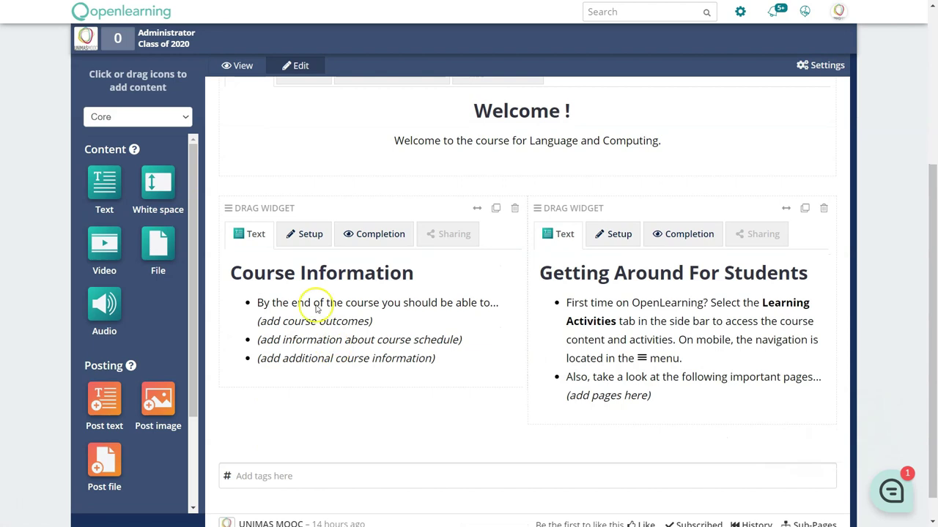
click(300, 235)
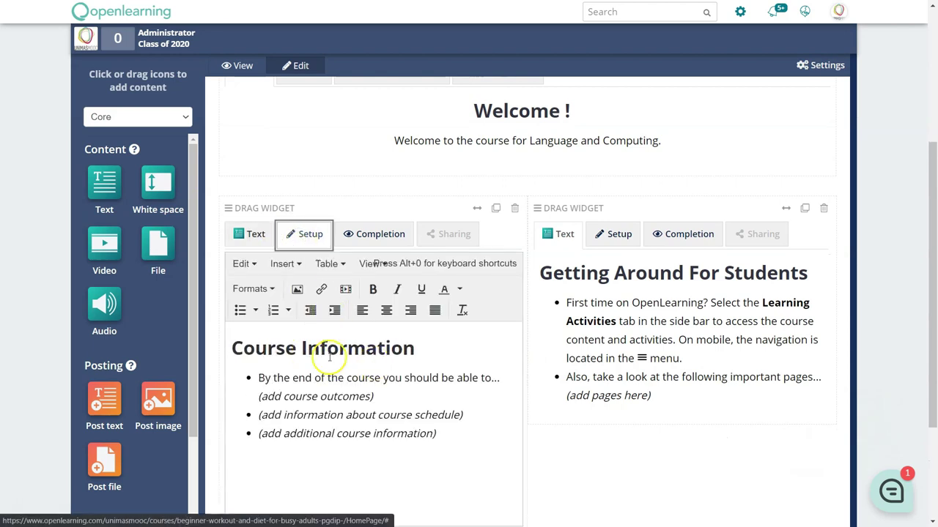
drag(273, 378, 472, 452)
click(419, 433)
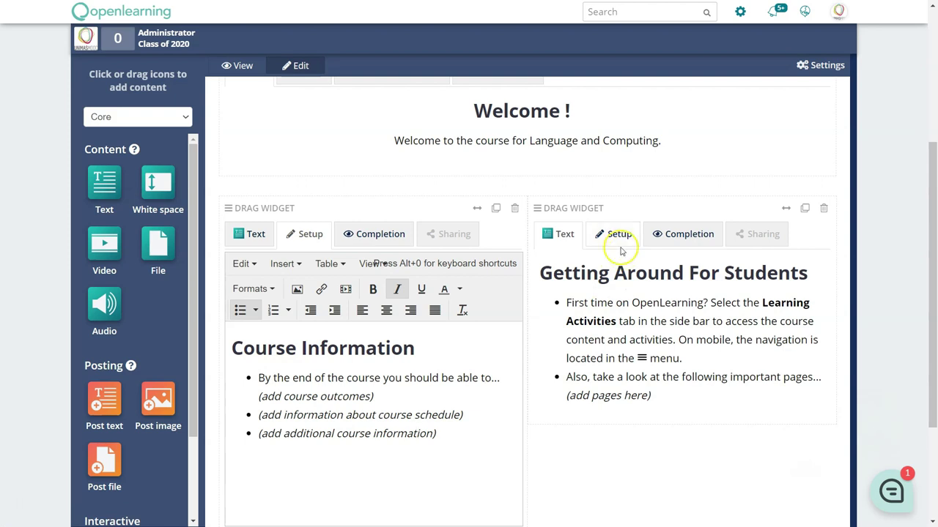
click(822, 211)
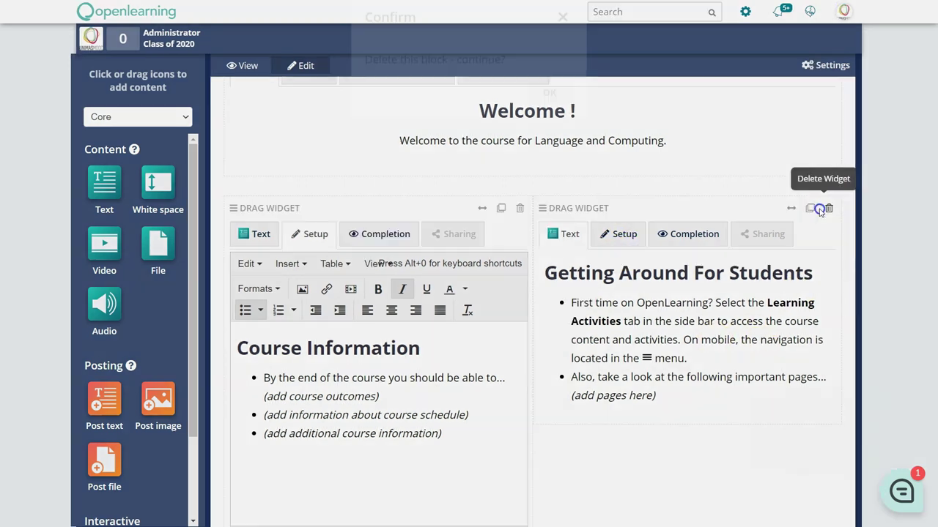
click(543, 123)
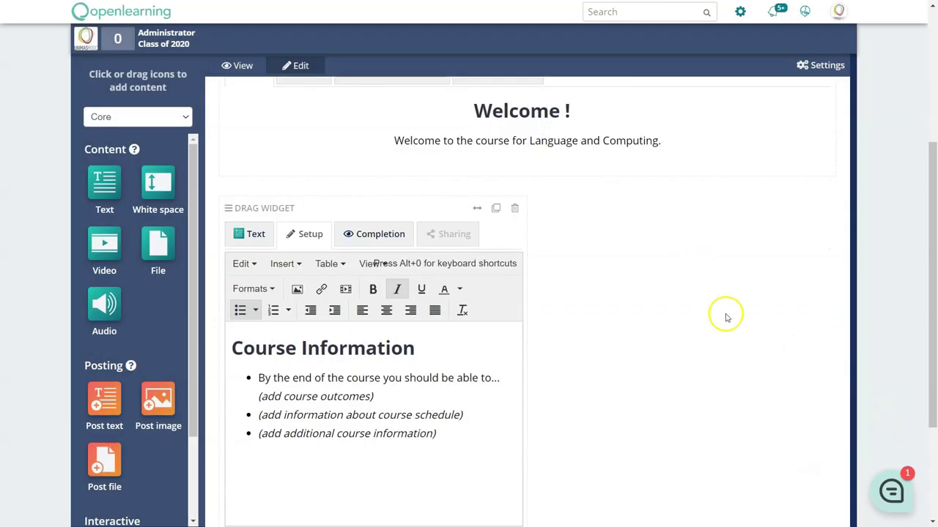
Expand Course Information to full width and save the block.
click(477, 209)
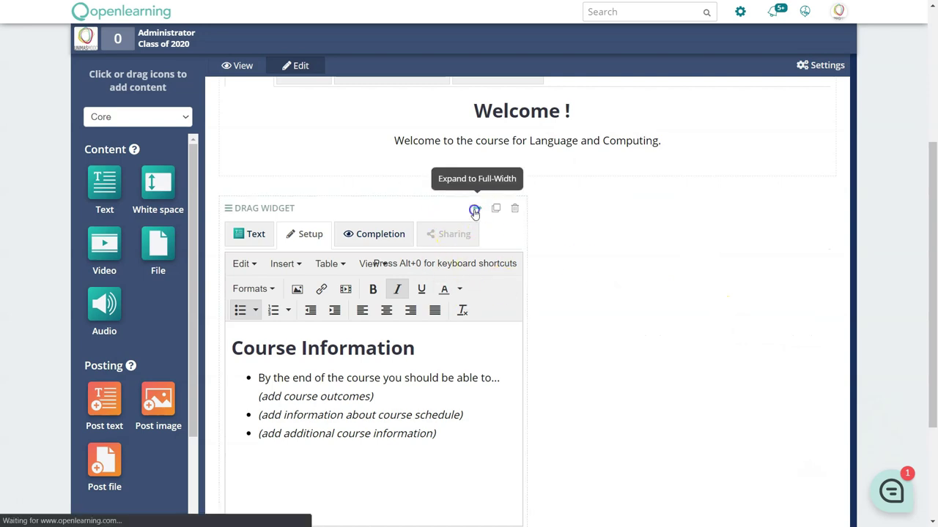
click(811, 502)
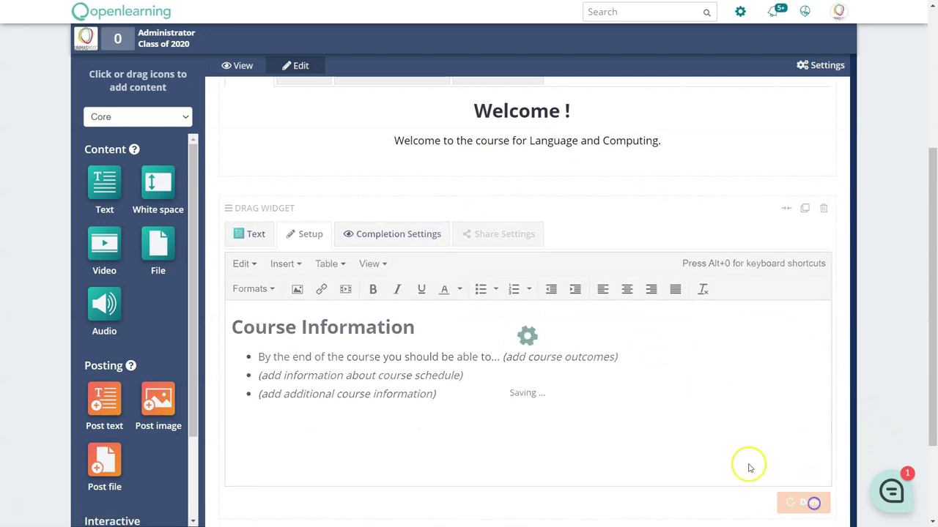
scroll(616, 319, up, 3)
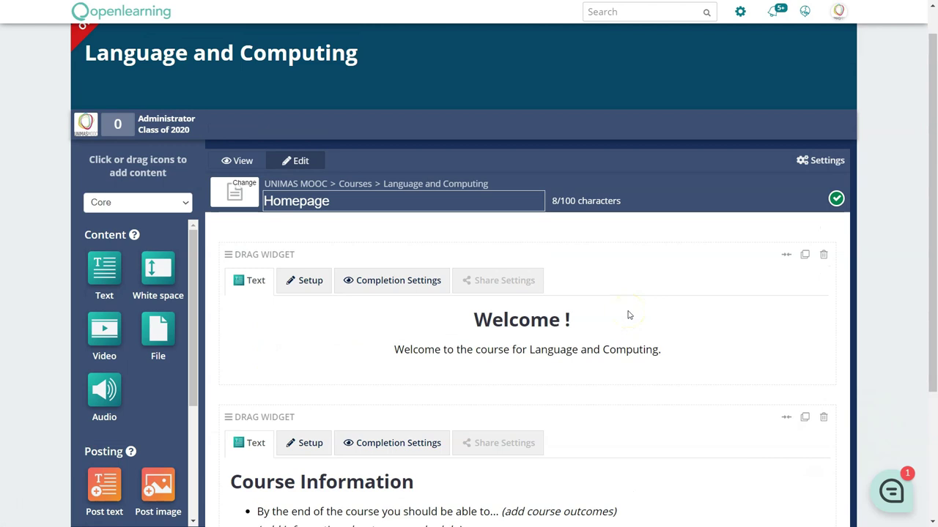
Add a video block below Welcome playing the YouTube video 'All Educators Should Be Good Curators'.
scroll(488, 303, down, 2)
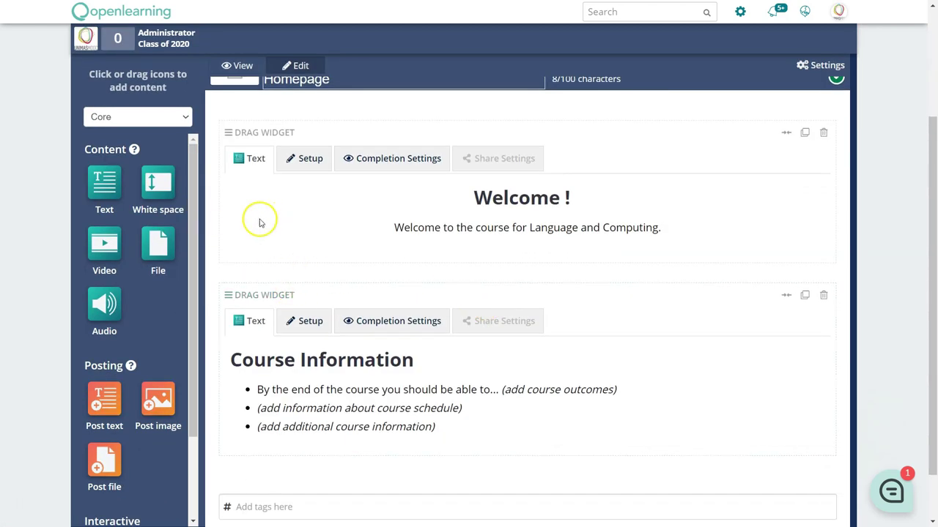
drag(104, 244, 559, 270)
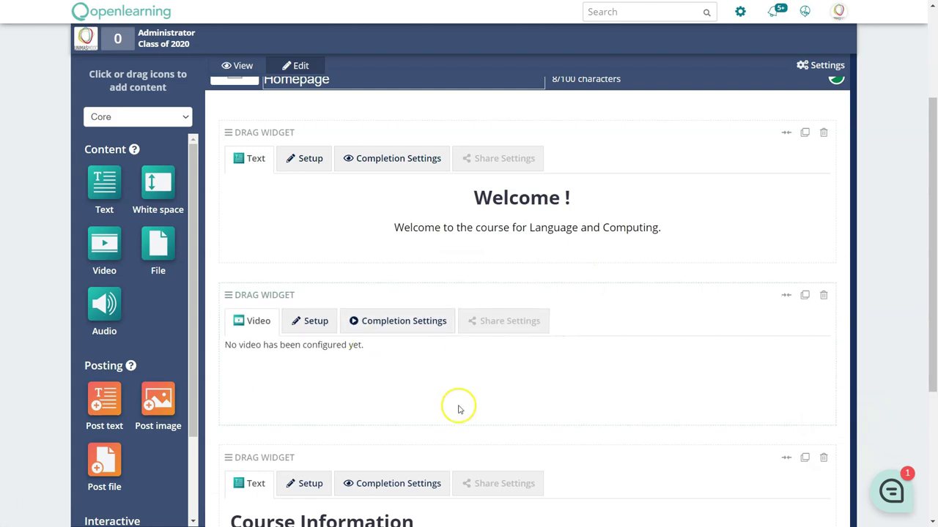
click(311, 322)
scroll(352, 400, down, 3)
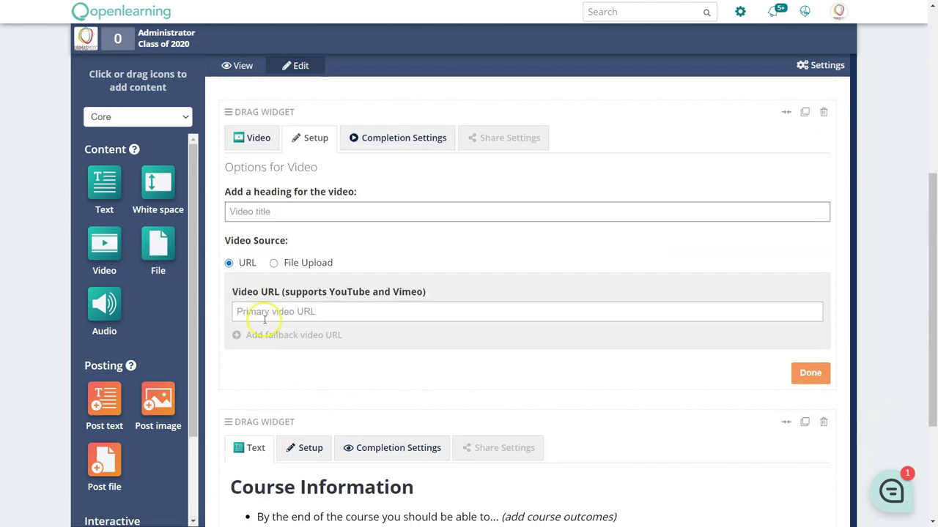
click(263, 314)
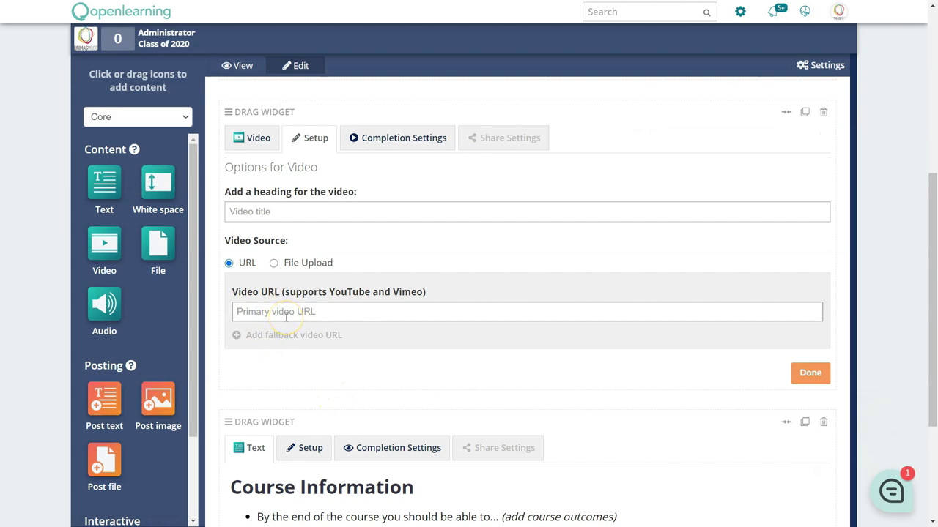
text(https://www.youtube.com/watch?v=4jk1lwNmyR4)
scroll(398, 372, down, 2)
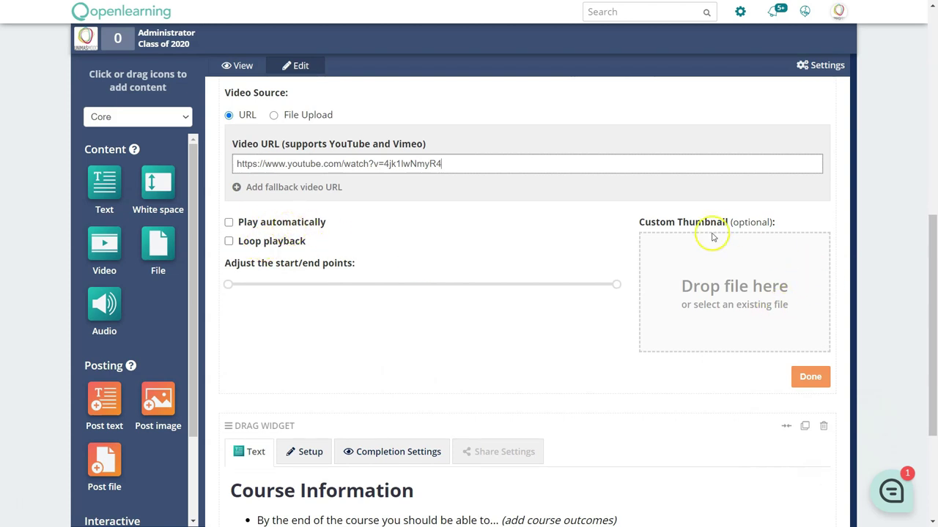
scroll(739, 288, up, 1)
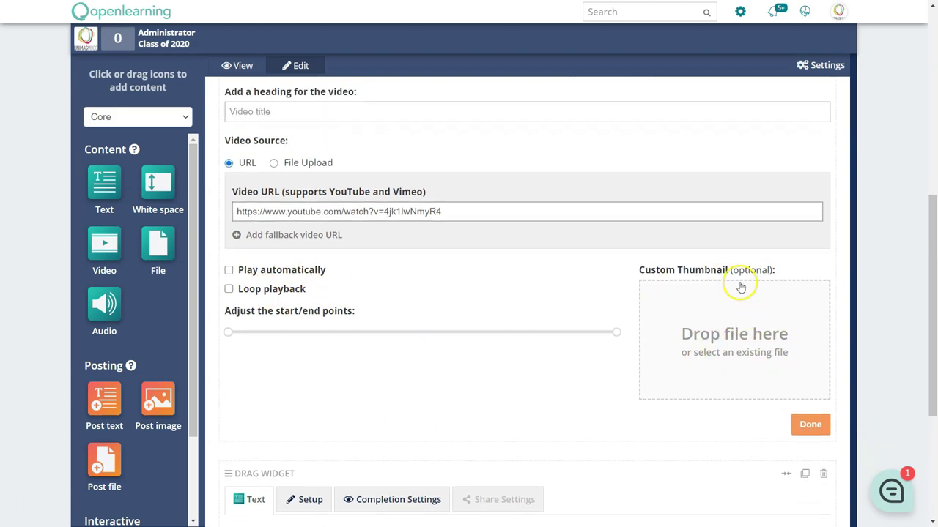
scroll(751, 308, down, 2)
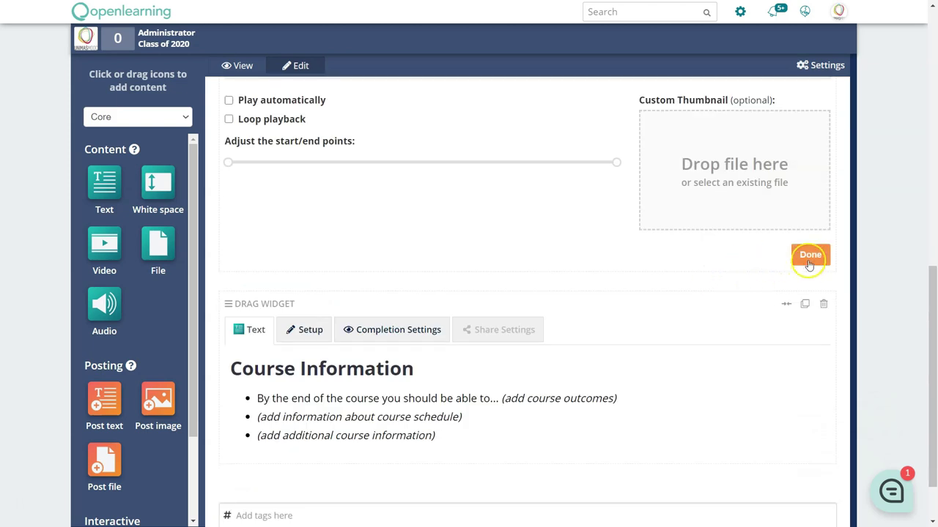
click(810, 257)
Shrink the video and Course Information blocks to half width and place them side by side.
scroll(654, 252, up, 4)
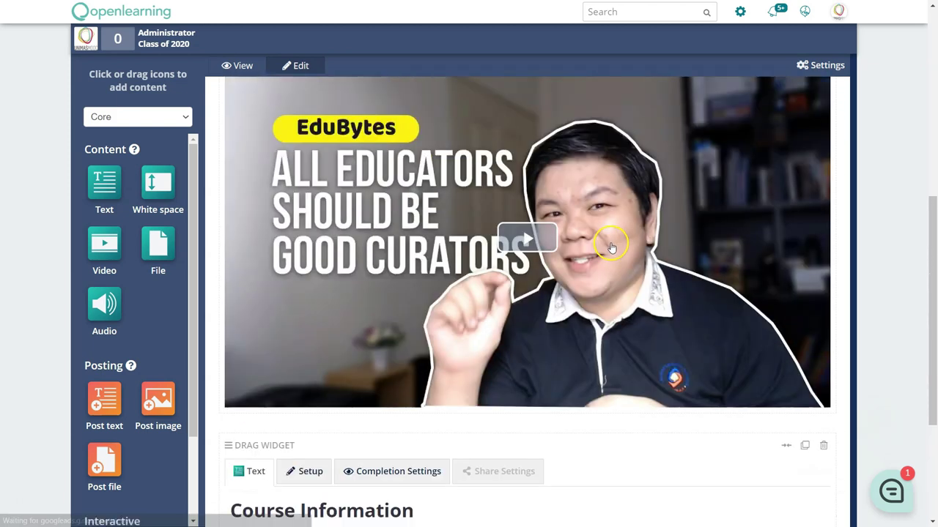
scroll(593, 312, down, 3)
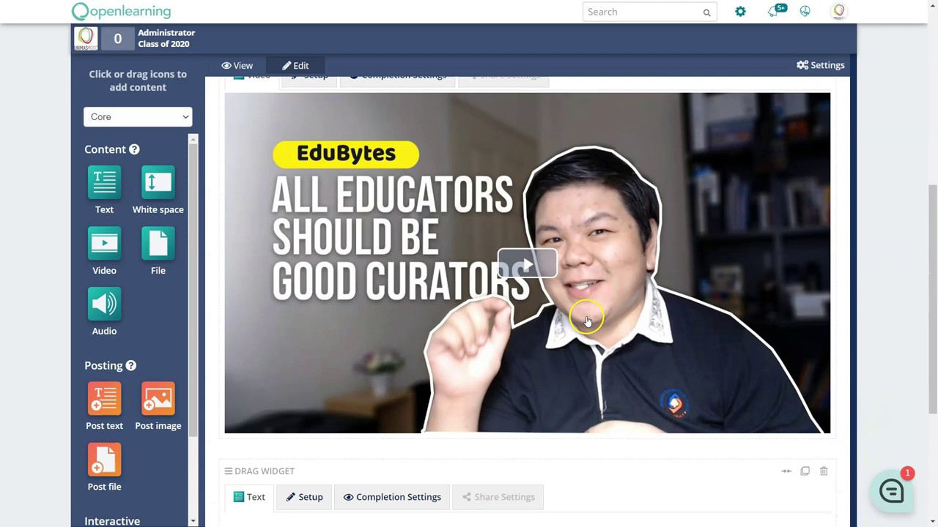
scroll(775, 267, up, 2)
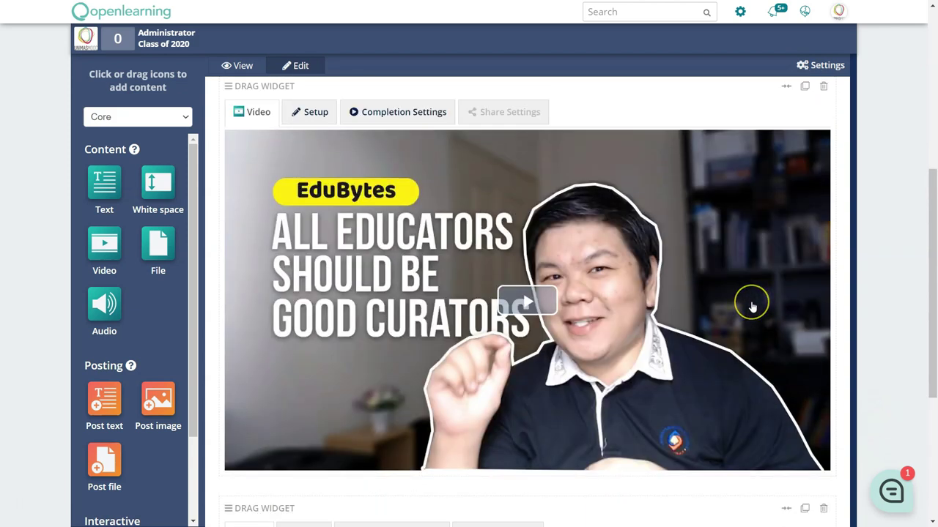
scroll(712, 272, up, 5)
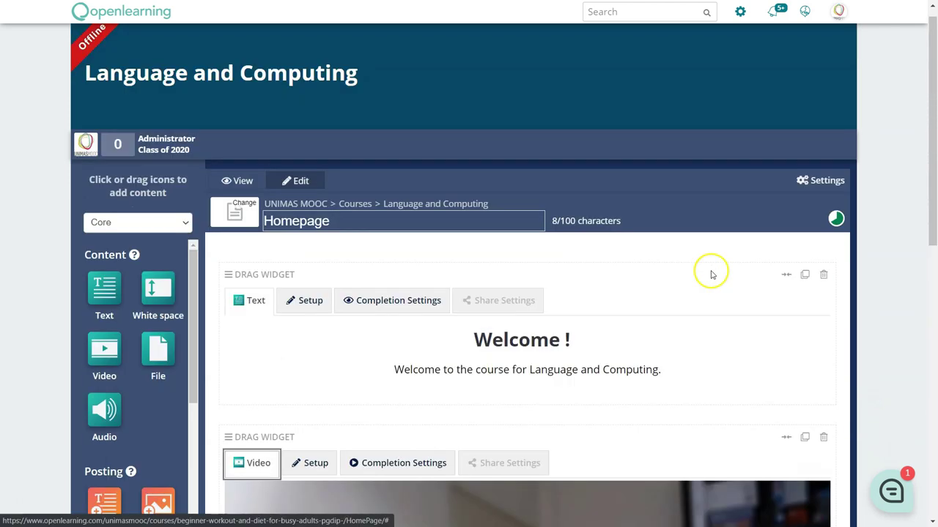
scroll(711, 273, down, 3)
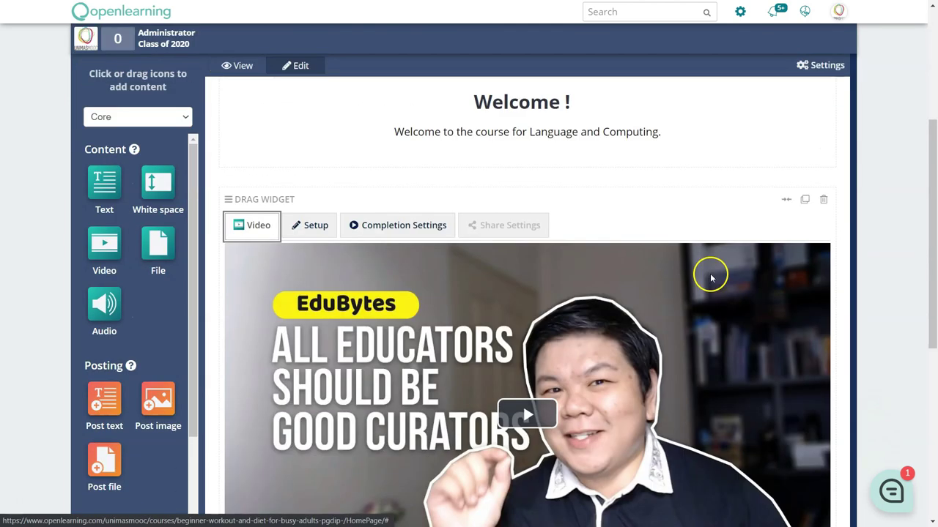
click(784, 201)
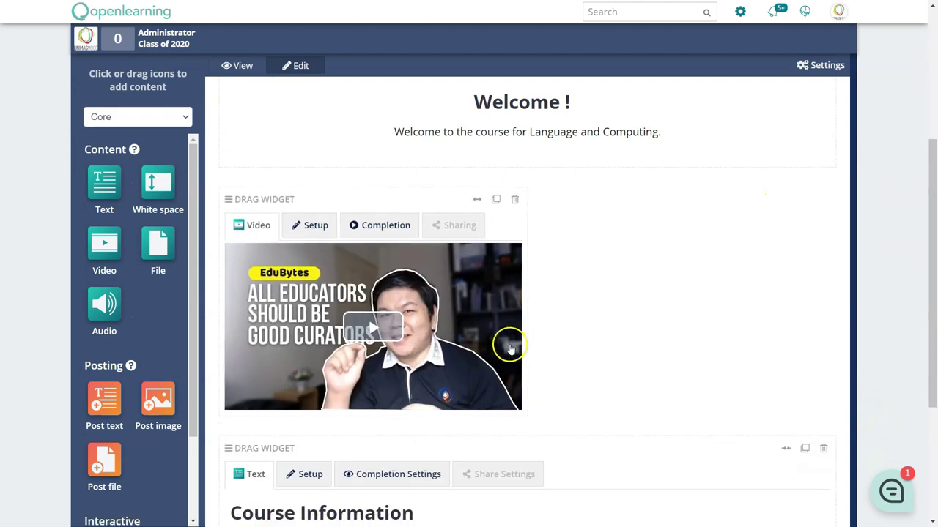
scroll(396, 445, down, 2)
click(786, 328)
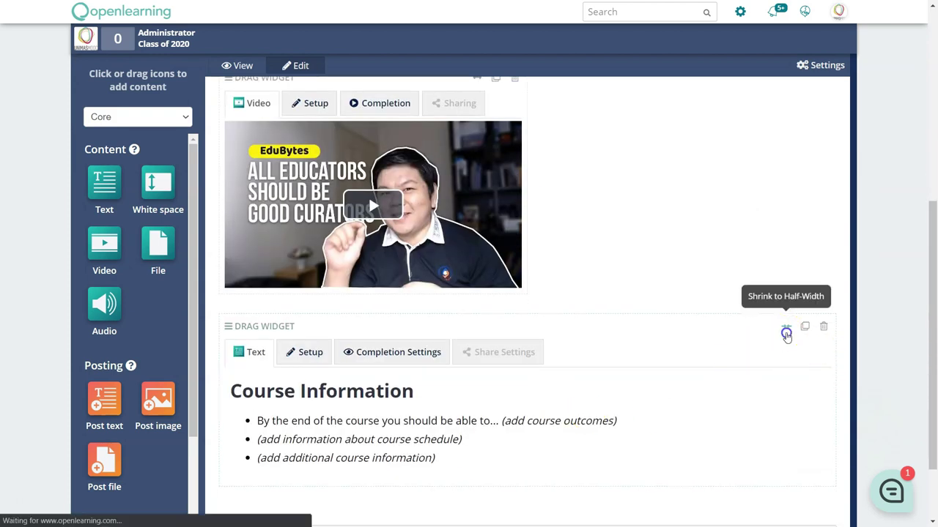
drag(230, 329, 649, 341)
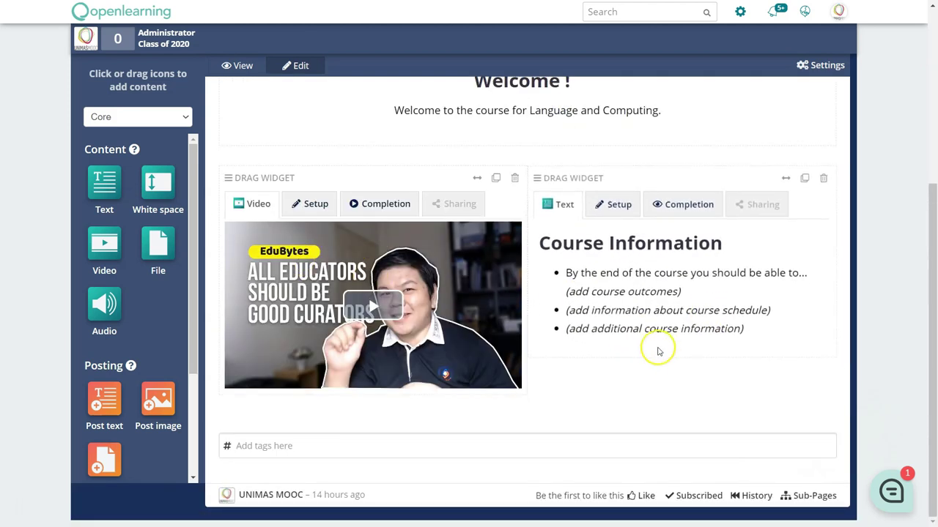
scroll(657, 350, up, 2)
Browse the Quiz, Integration and Advanced widget categories, then return to Core.
scroll(538, 335, down, 1)
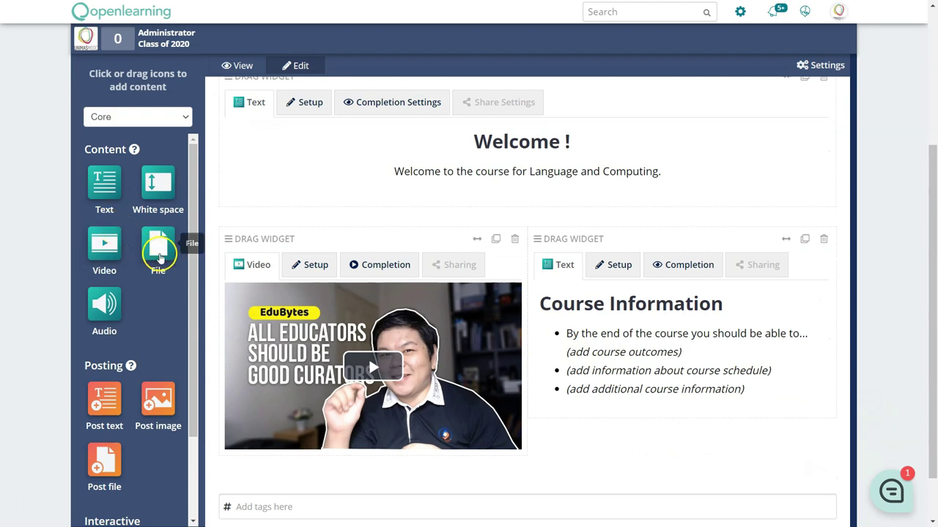
scroll(471, 471, down, 1)
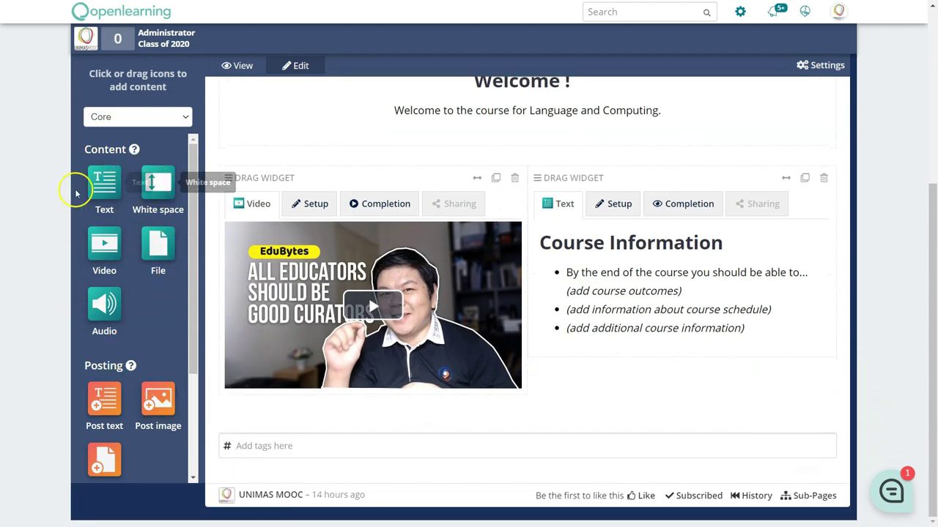
scroll(147, 315, down, 3)
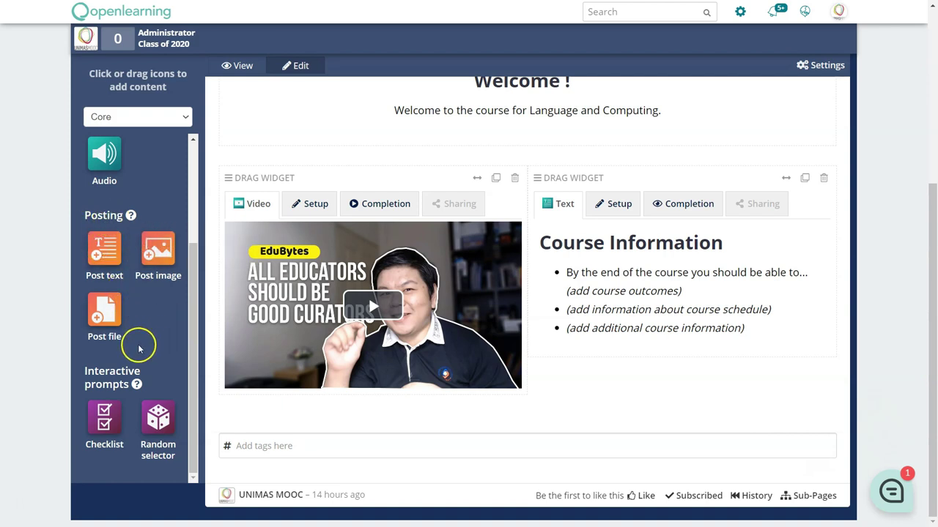
click(132, 118)
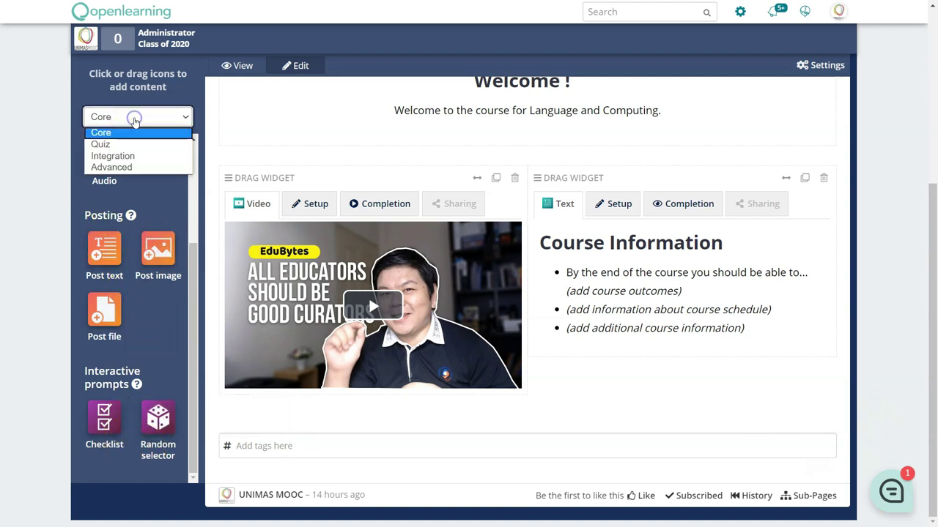
click(125, 145)
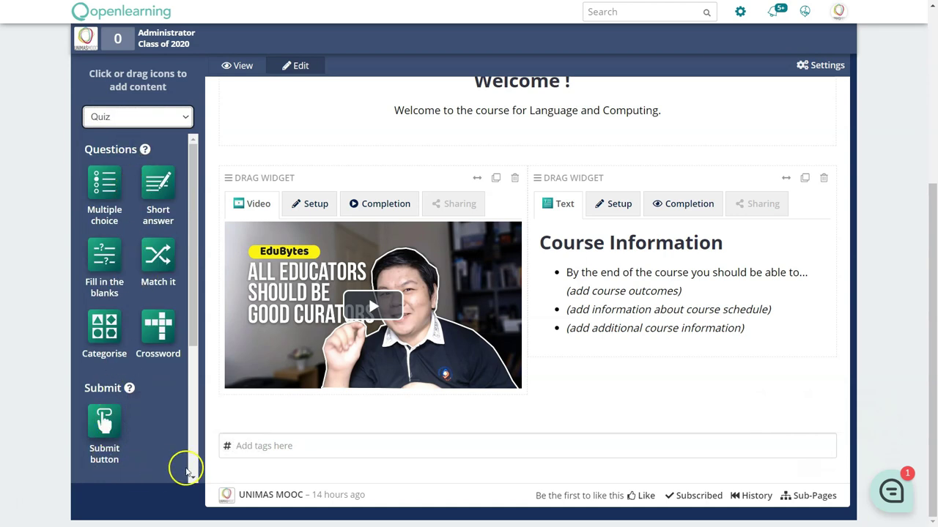
click(142, 117)
click(145, 157)
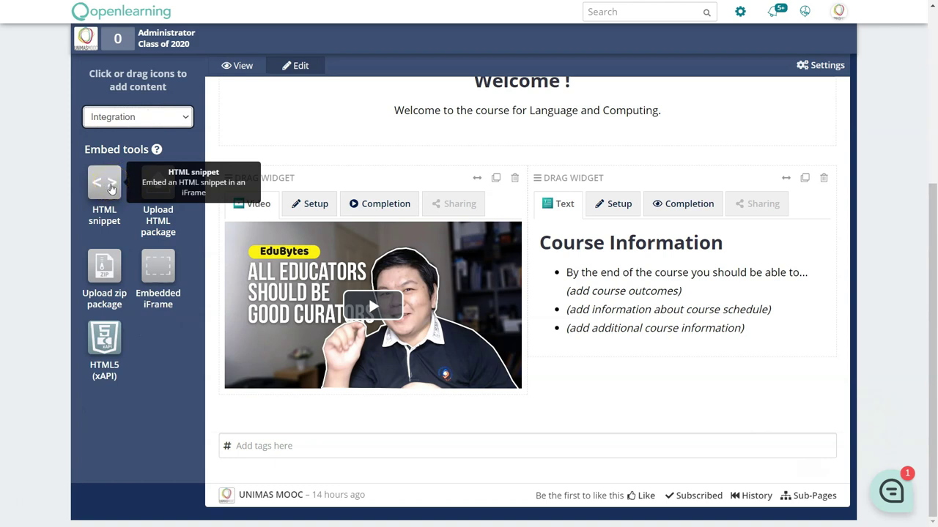
click(136, 117)
click(131, 166)
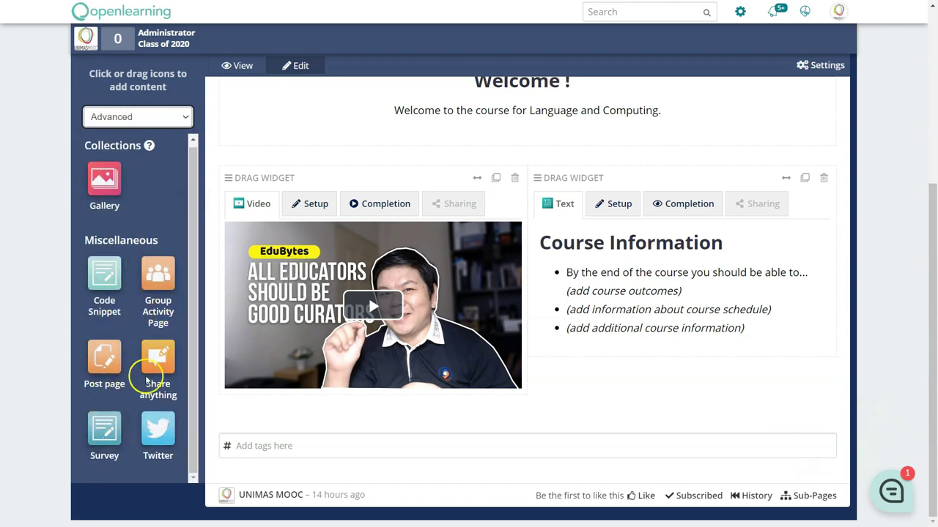
click(131, 124)
click(128, 134)
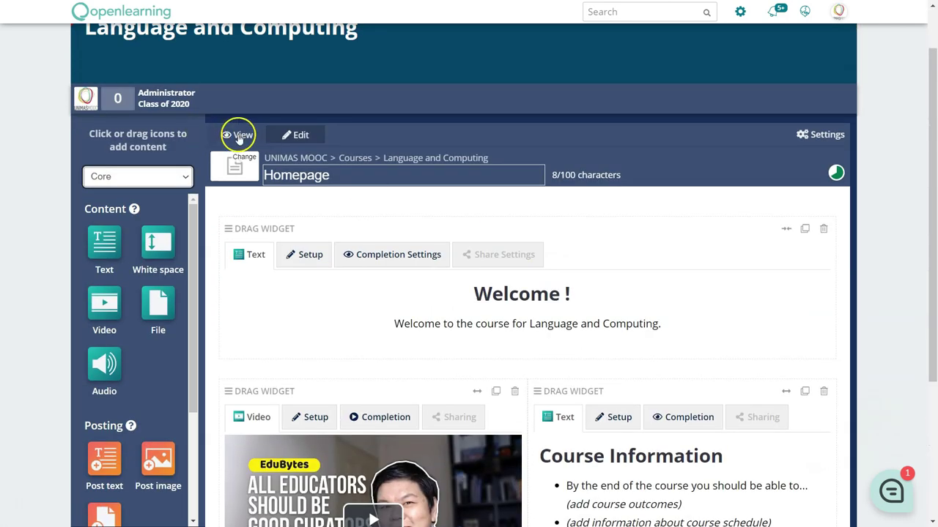
View the Homepage as learners see it and go to Learning Activities.
click(238, 136)
scroll(723, 391, down, 3)
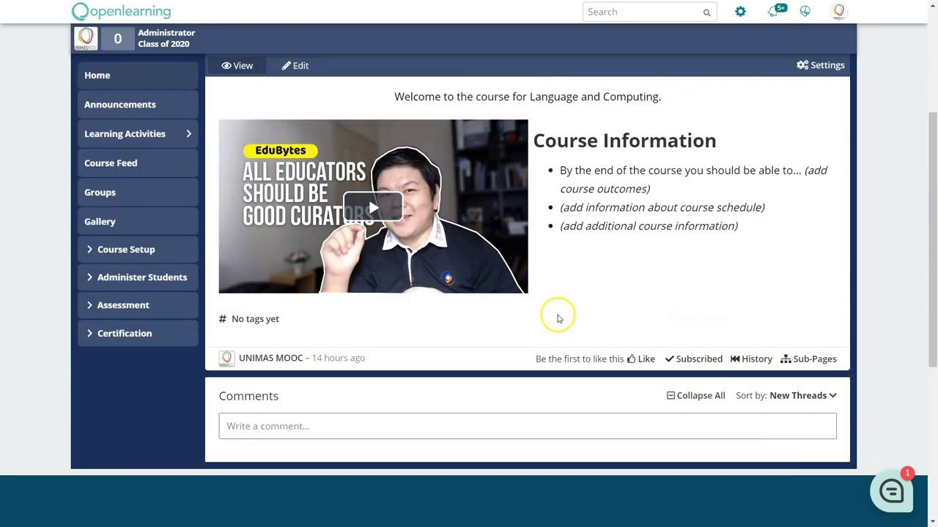
scroll(555, 314, up, 3)
click(146, 197)
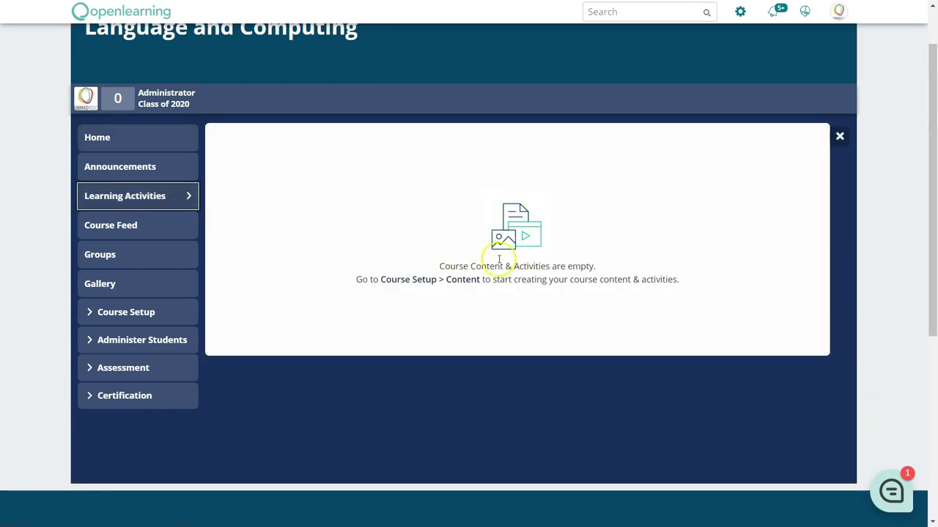
Go to the Course Content editor under Course Setup.
click(130, 312)
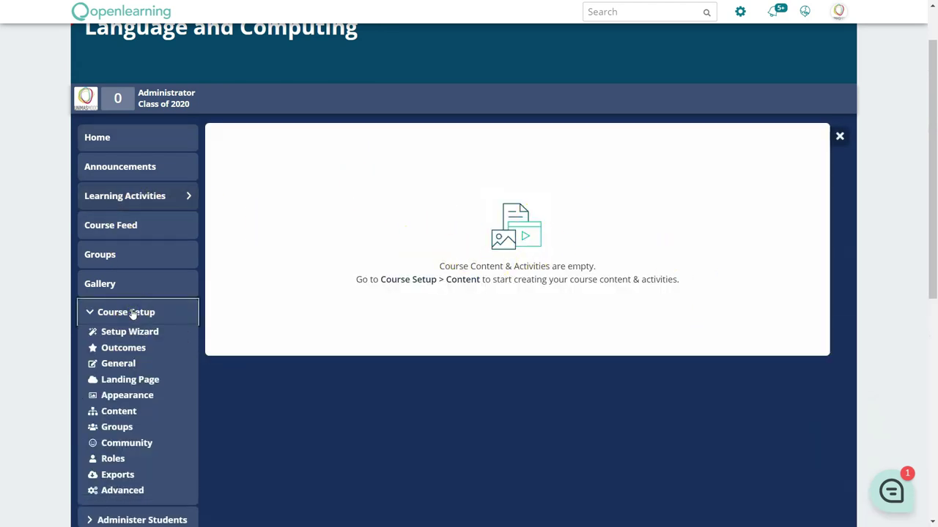
scroll(115, 315, down, 1)
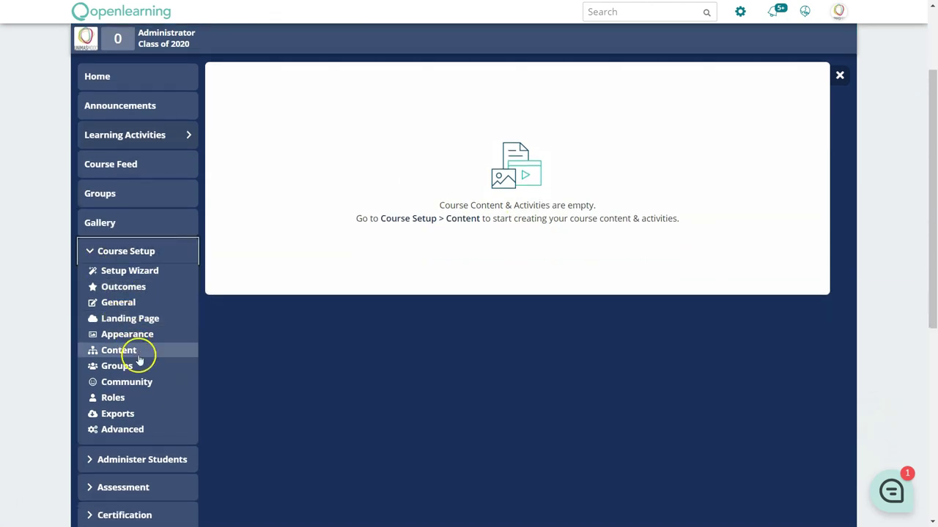
click(128, 354)
click(473, 287)
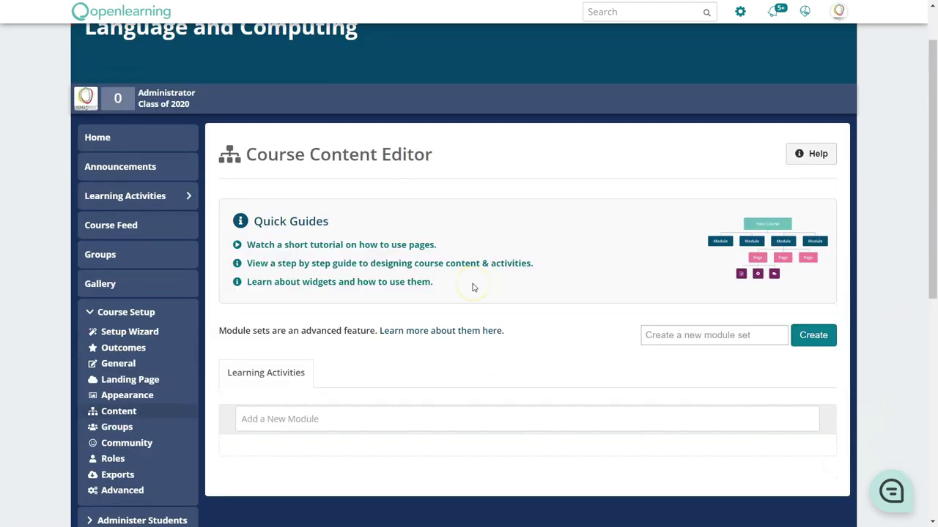
scroll(410, 308, down, 4)
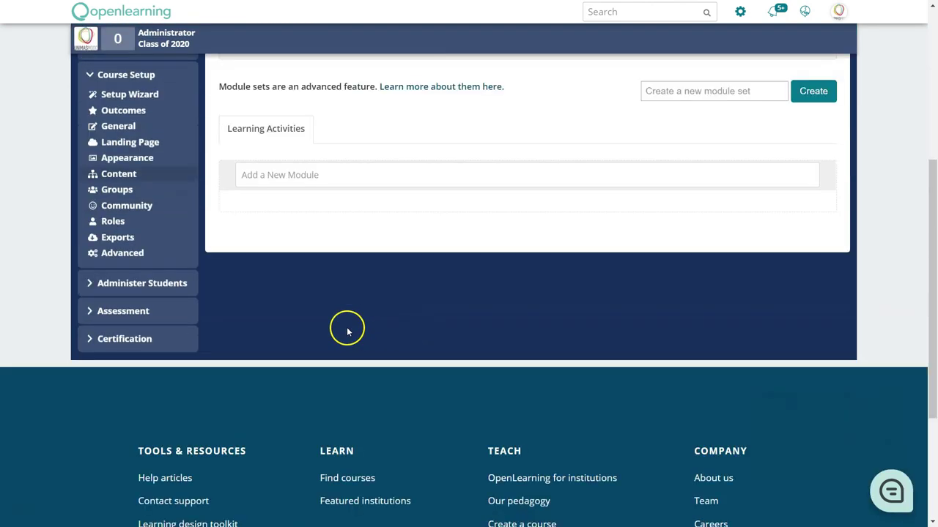
Create two modules named Topic 1 and Topic 2.
click(285, 177)
text(Topic 1)
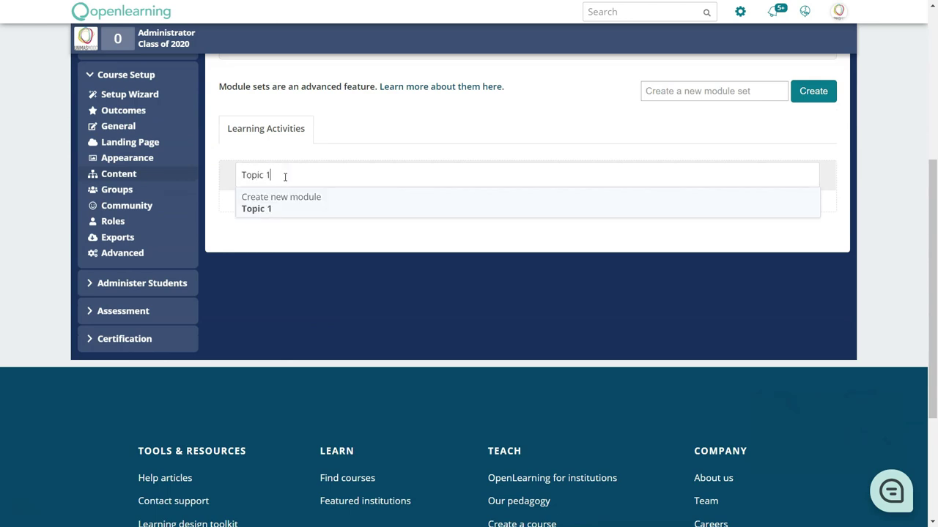
click(297, 197)
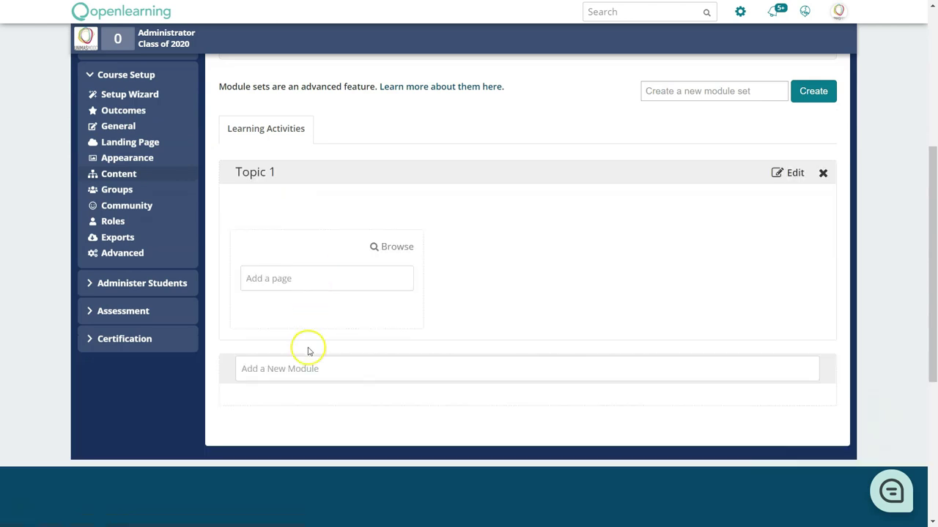
click(303, 367)
text(Topic 2)
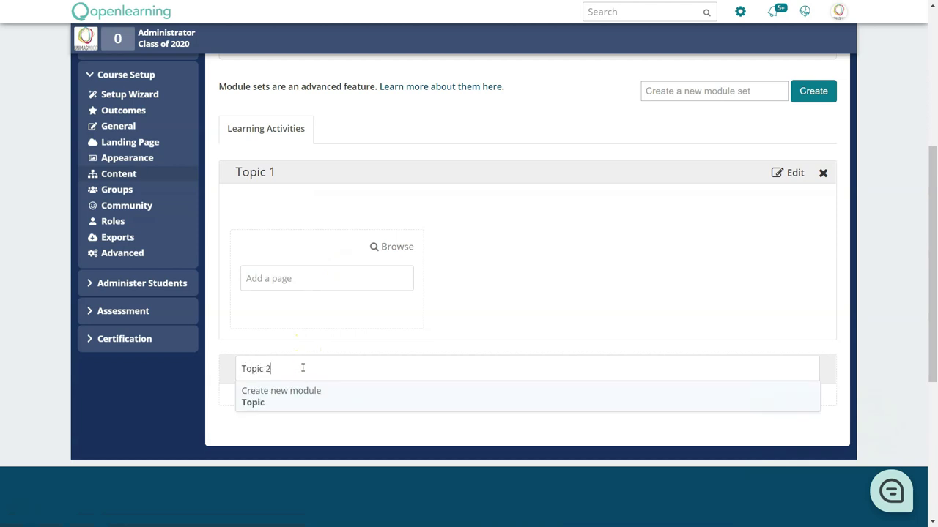
click(286, 390)
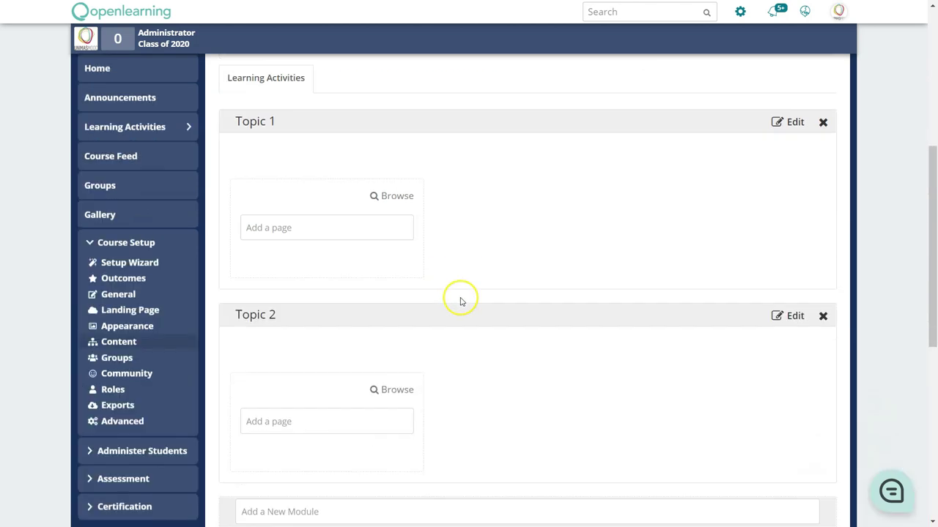
Add the pages Learning Video 1 and Learning Notes to Topic 1.
click(316, 277)
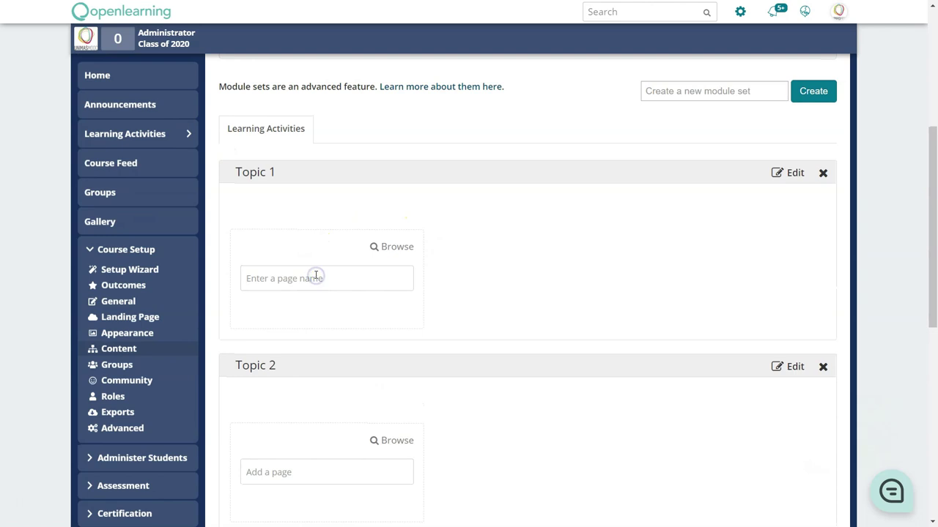
text(Video)
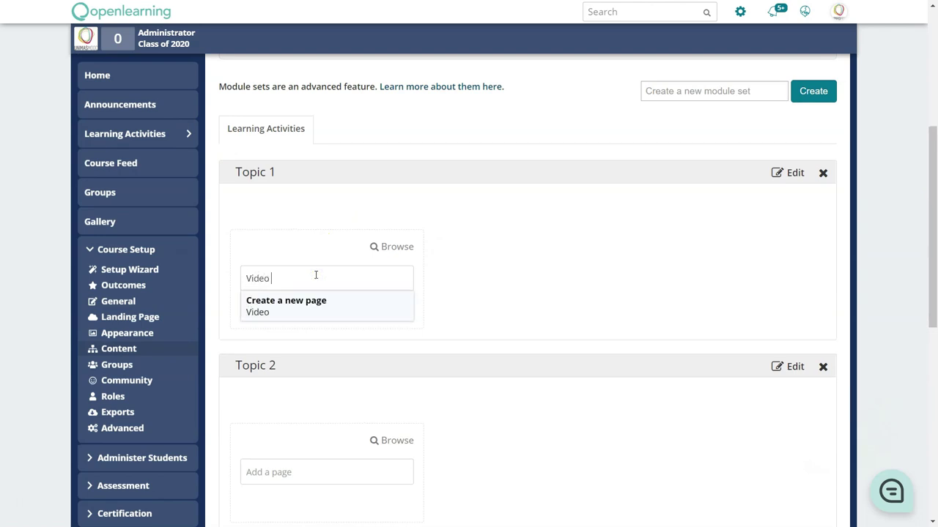
key(BackSpace)
key(BackSpace)
text(Learning)
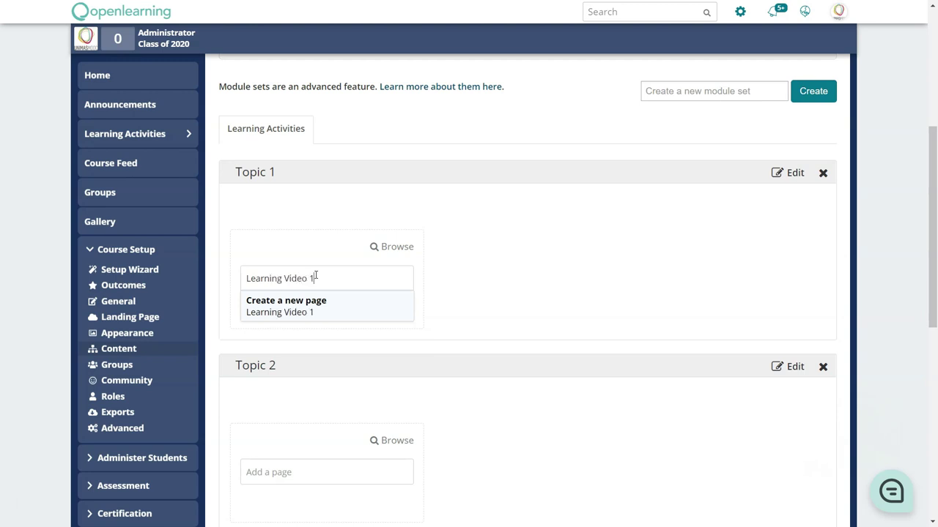
click(320, 307)
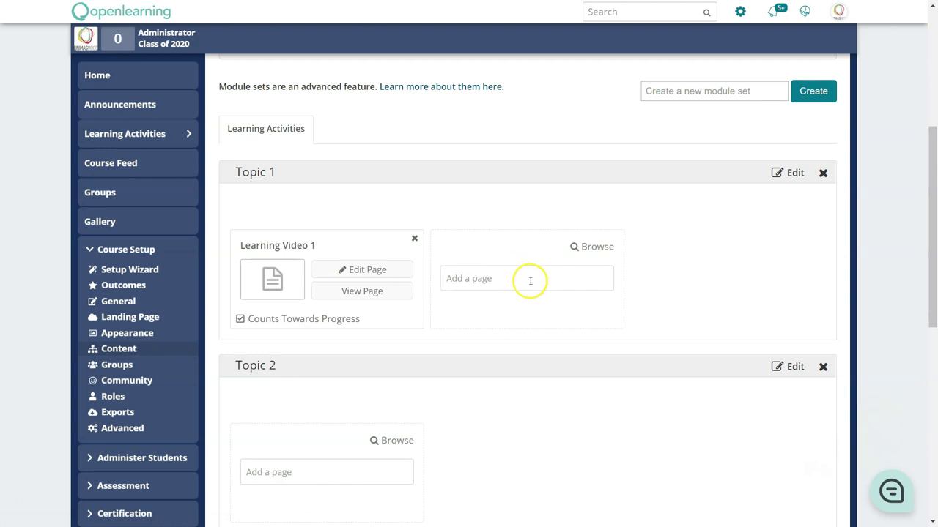
click(523, 279)
text(Learning Notes)
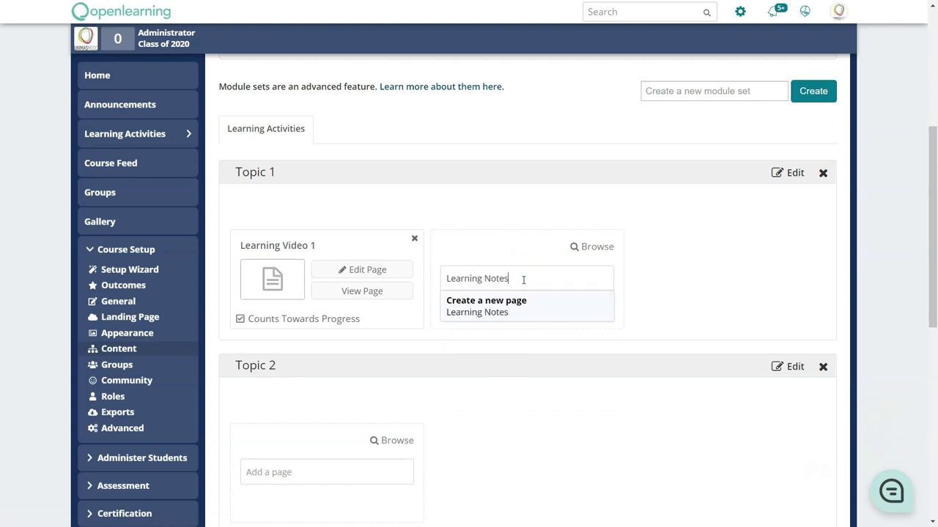
click(503, 295)
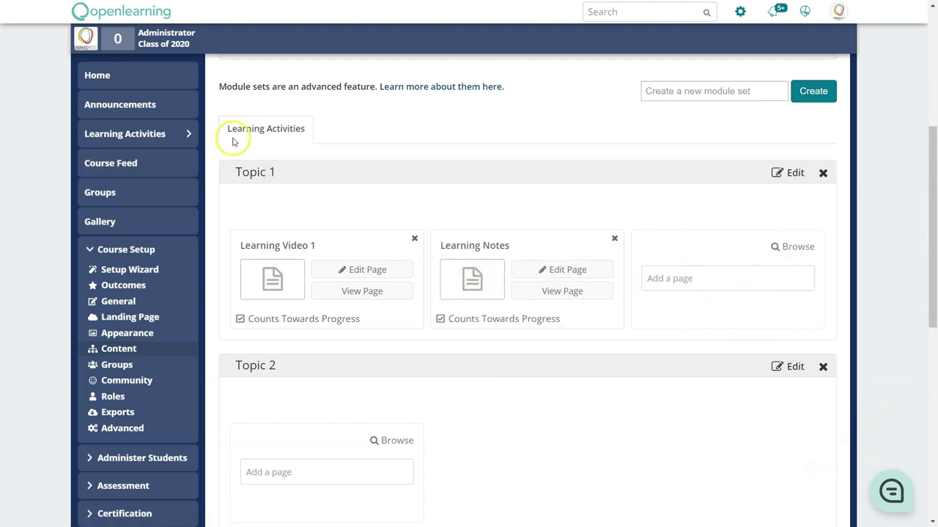
Add a Learning Video 2 page to Topic 2.
scroll(551, 418, down, 1)
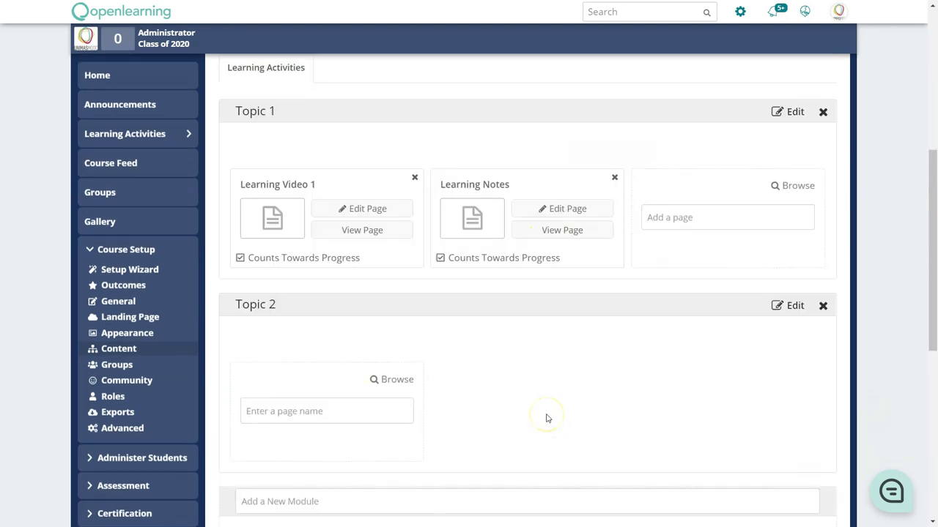
text(Learning Vi)
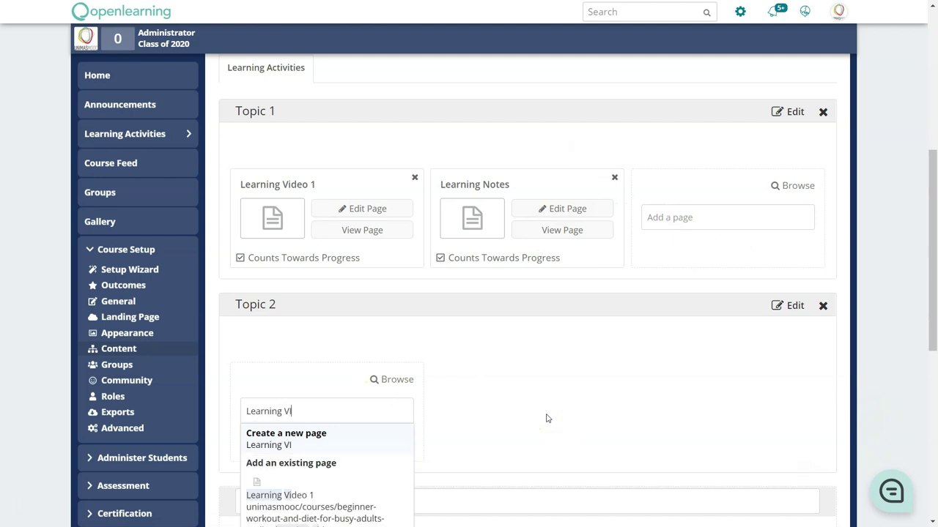
text(eo)
text(o 2)
key(Return)
Tick Counts Towards Progress for the Learning Notes activity.
scroll(513, 225, up, 2)
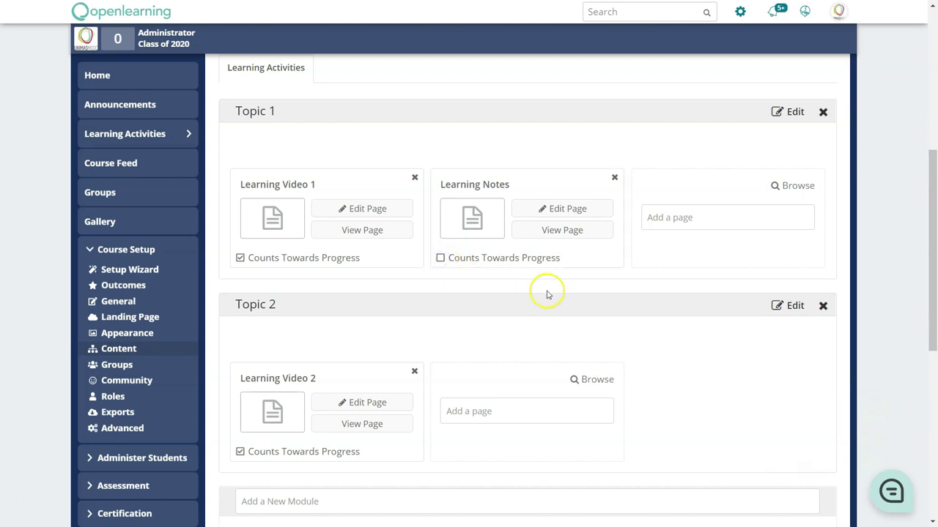
scroll(655, 310, up, 4)
scroll(665, 248, down, 4)
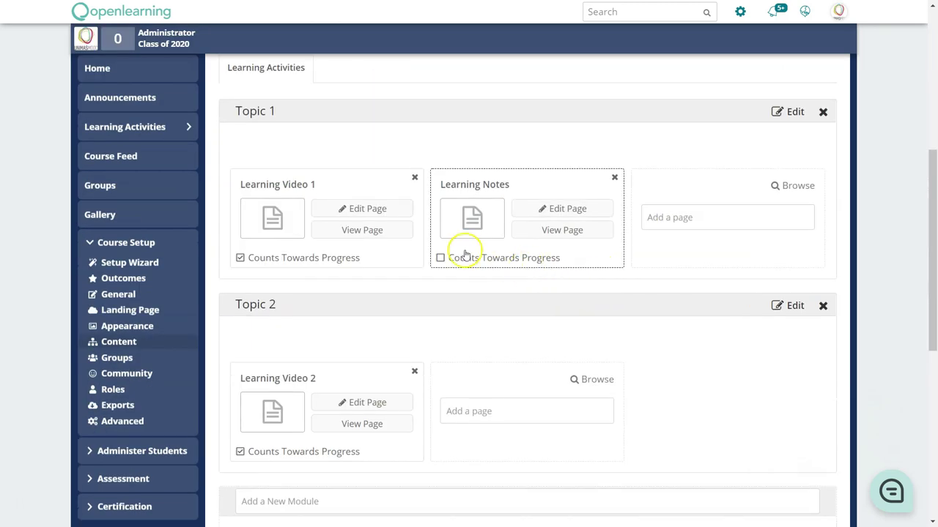
click(440, 258)
click(441, 258)
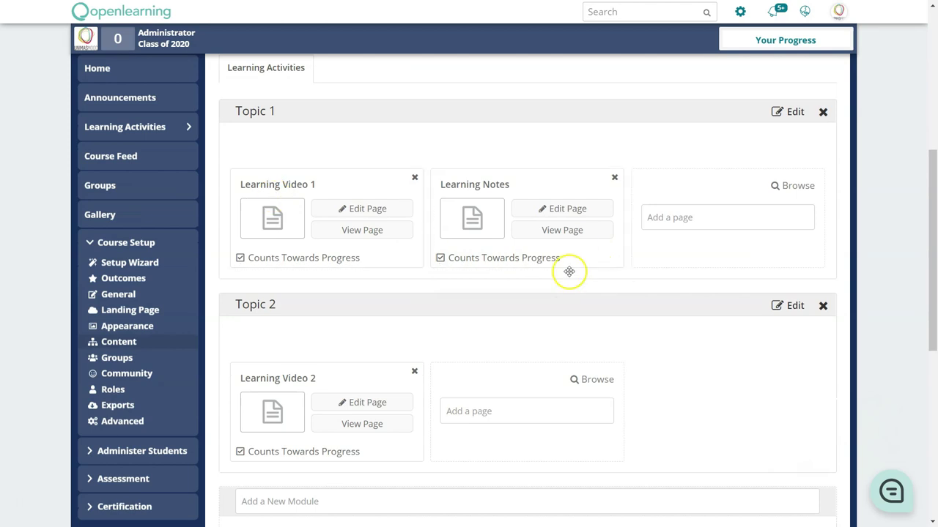
Go to the Learning Video 1 page and start editing it.
click(156, 126)
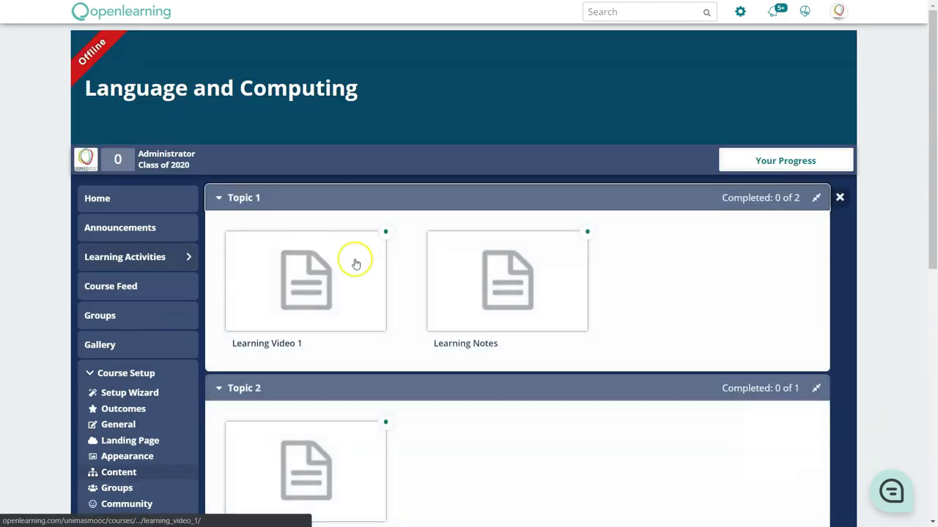
scroll(410, 373, down, 2)
scroll(720, 339, up, 2)
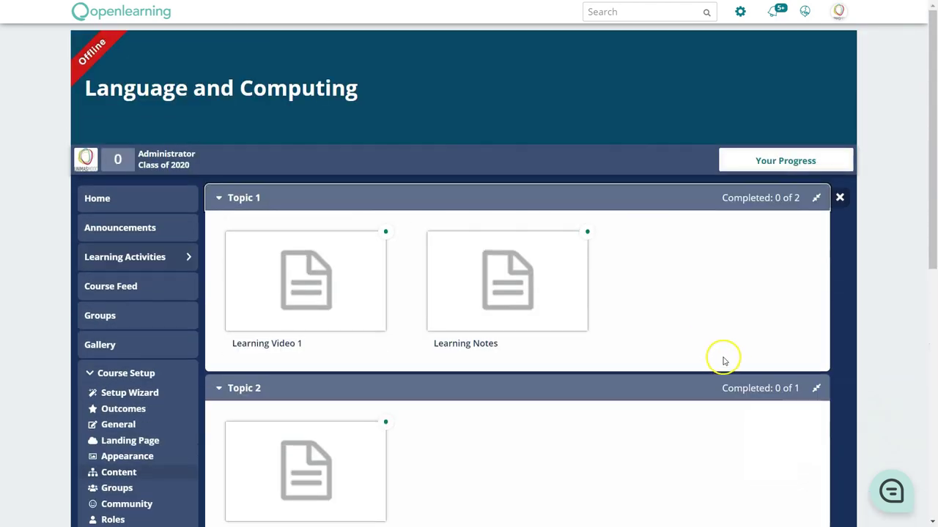
click(301, 292)
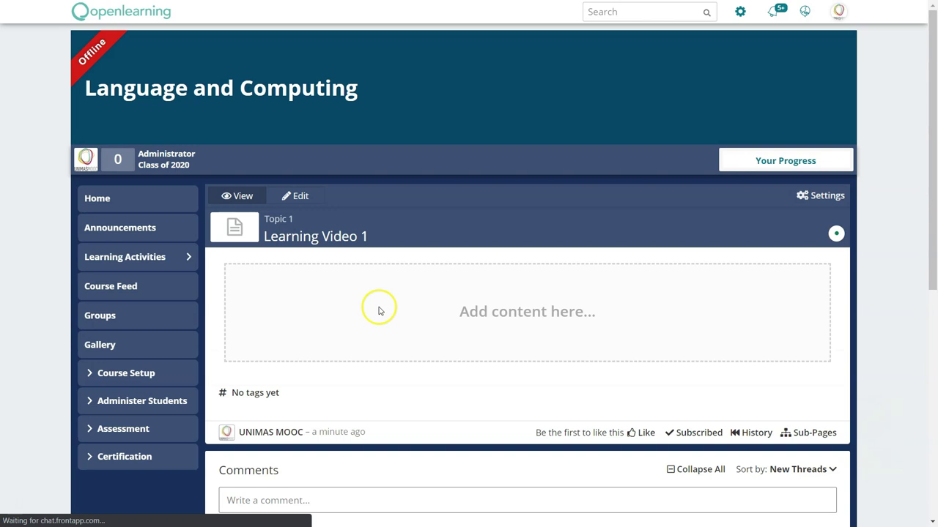
scroll(381, 220, down, 1)
click(293, 137)
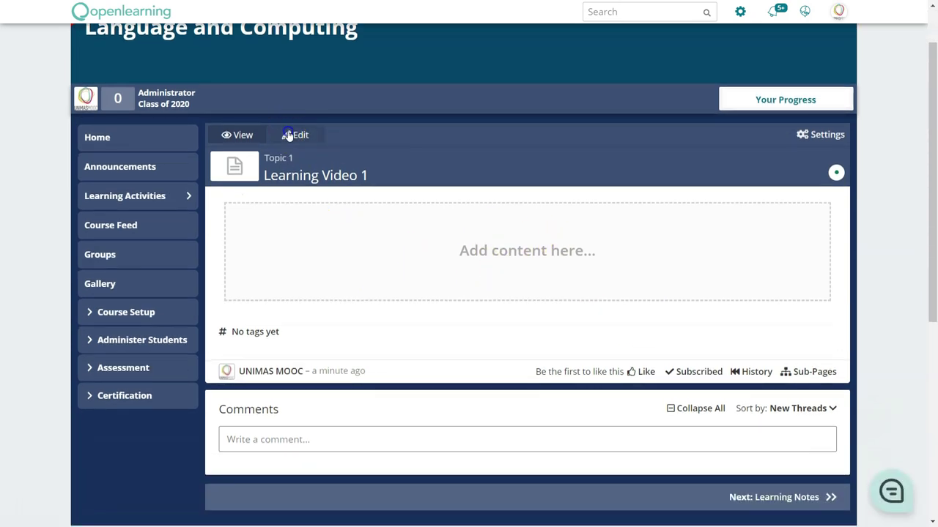
Write 'Learning Video 1' and 'Please watch this before you go further.' in the text block and finish.
scroll(693, 371, down, 2)
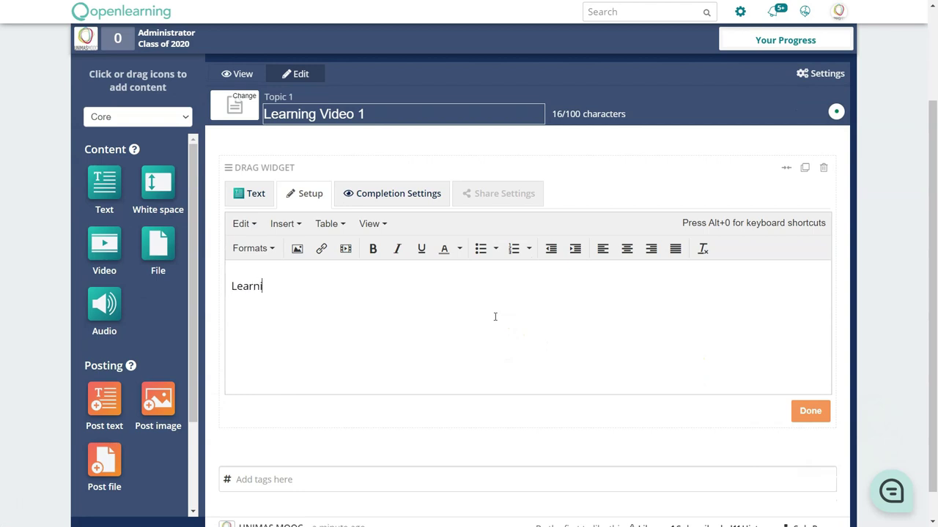
key(Return)
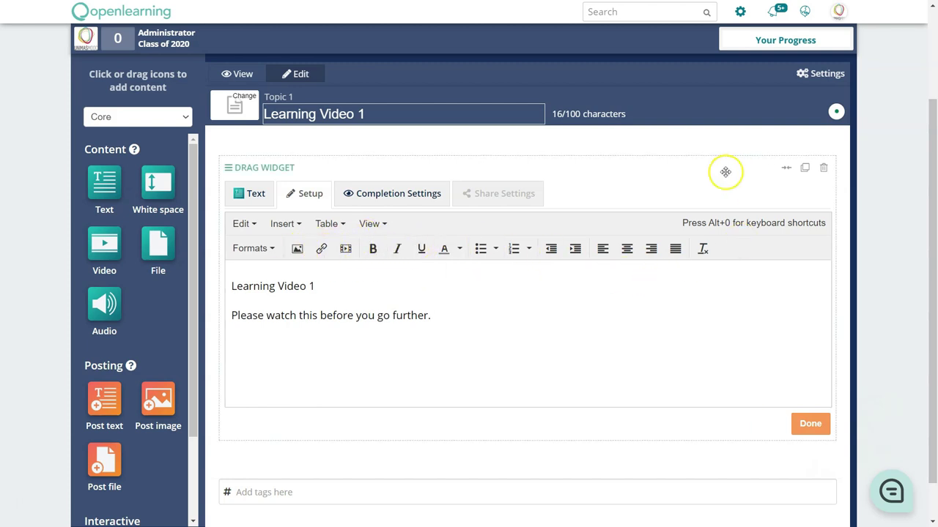
click(304, 194)
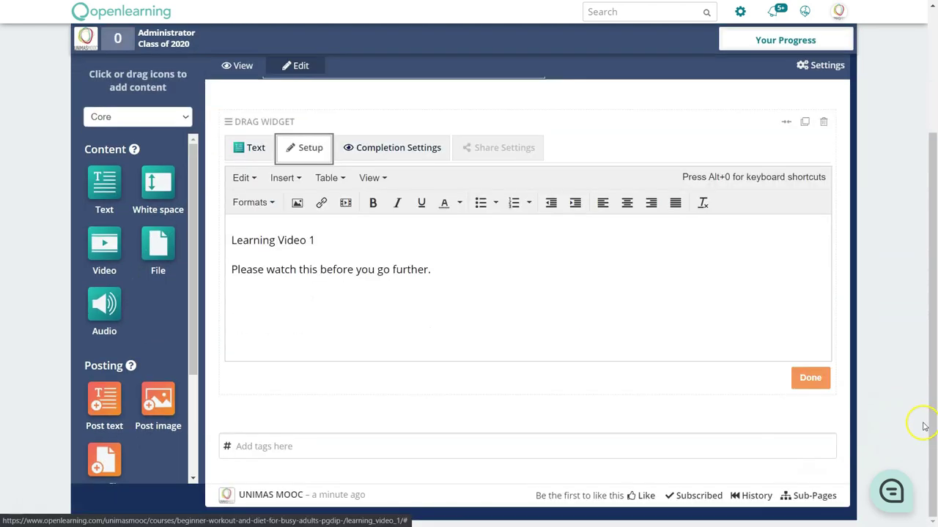
click(809, 378)
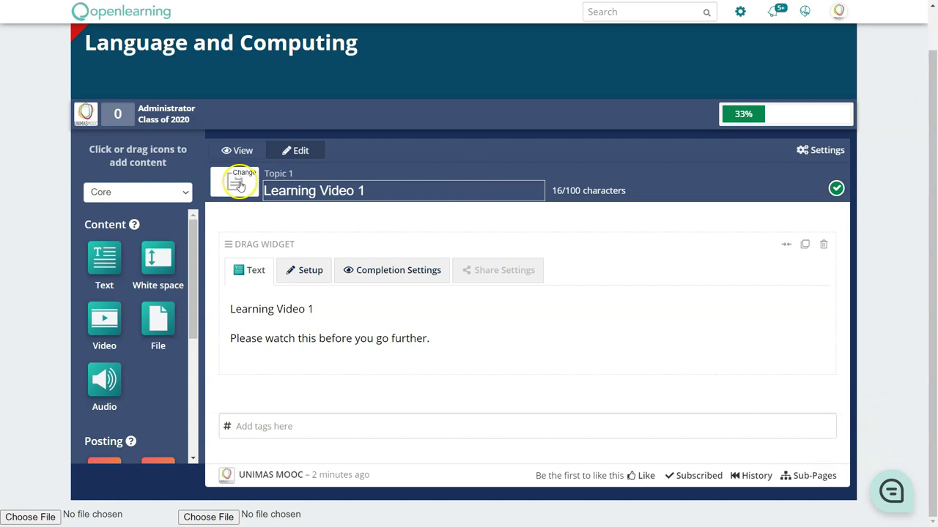
Set the page thumbnail to the colourful-letters jpg and add an empty File block below the text.
click(239, 183)
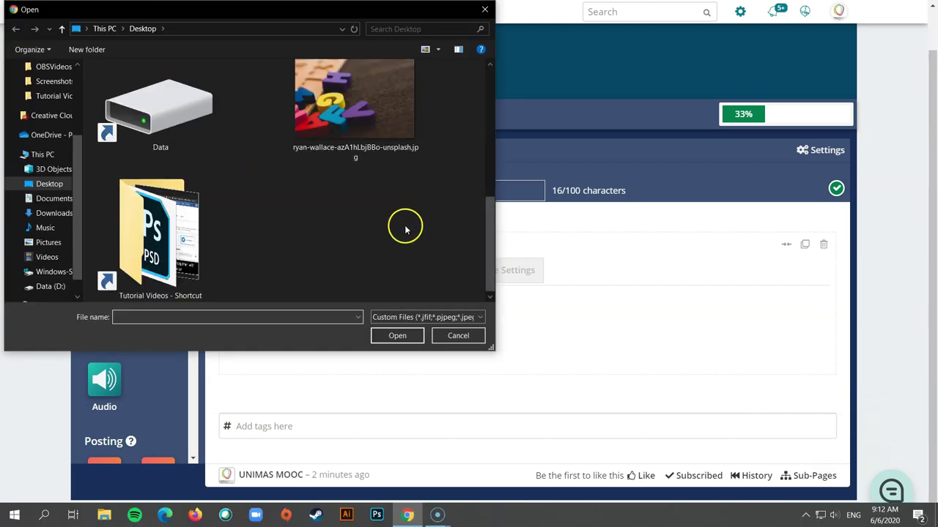
double_click(356, 157)
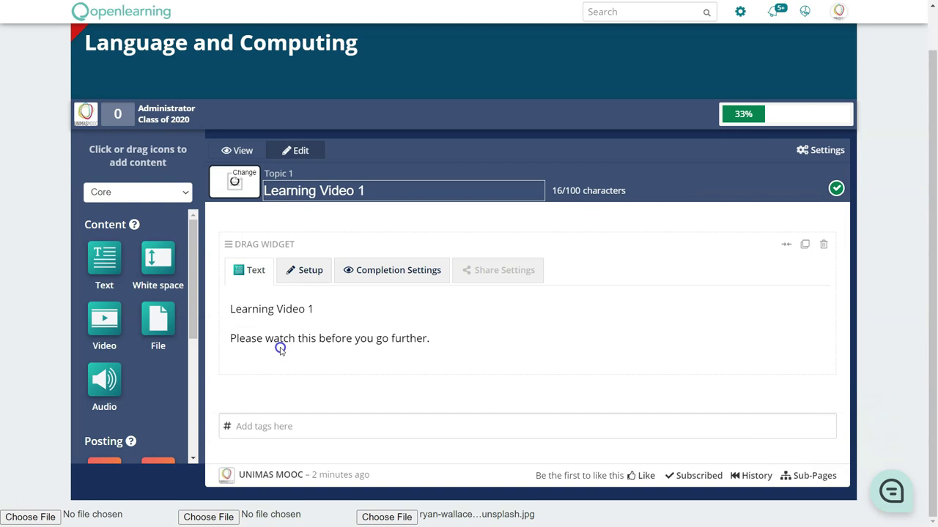
drag(159, 319, 385, 383)
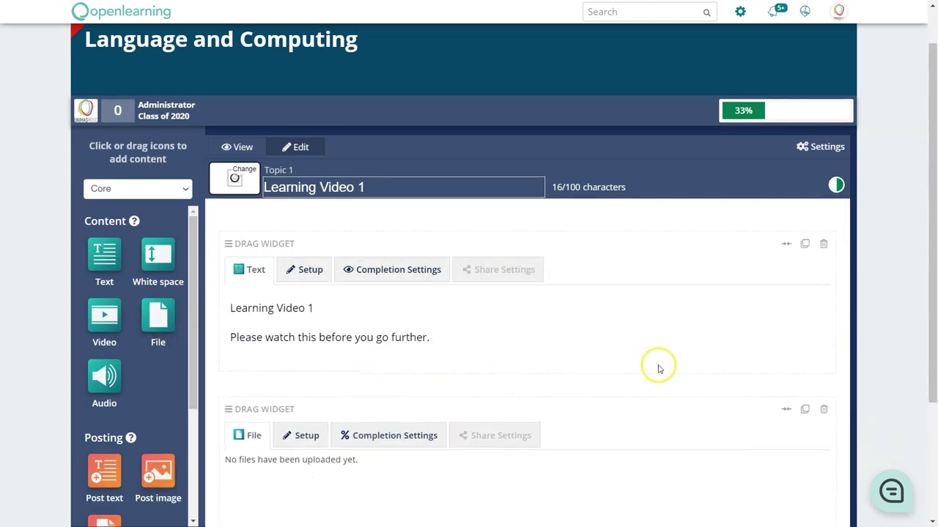
Upload analisis_wacana.pdf (1.6 MiB) into the file block under the text and save it.
click(301, 269)
scroll(404, 369, down, 3)
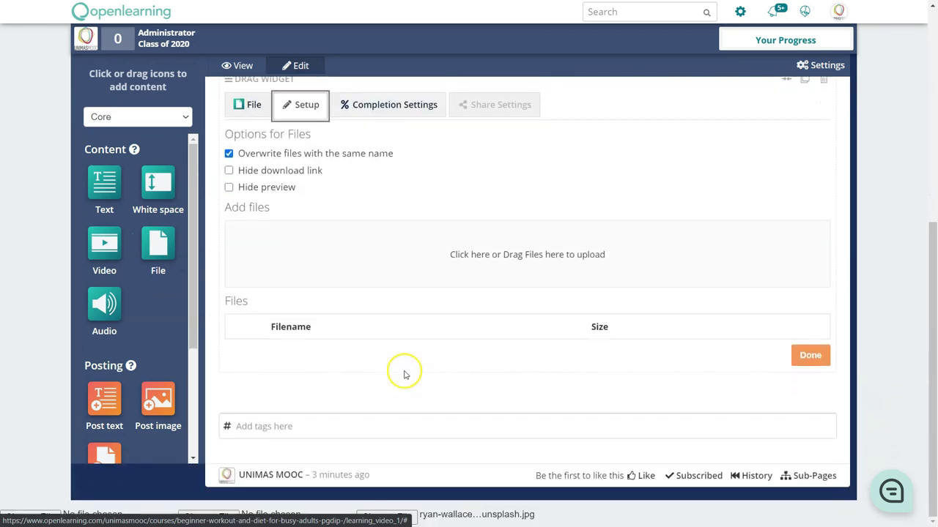
click(535, 259)
scroll(416, 211, down, 2)
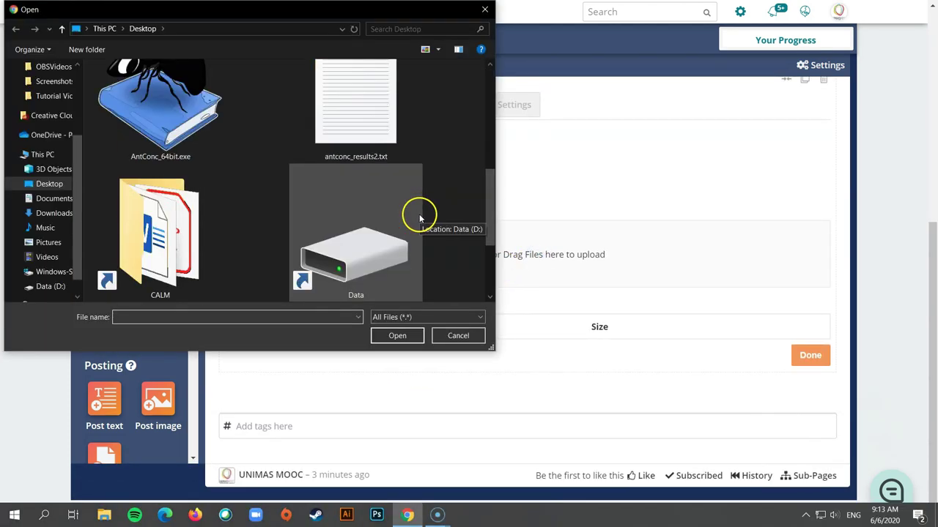
scroll(407, 205, up, 1)
double_click(394, 194)
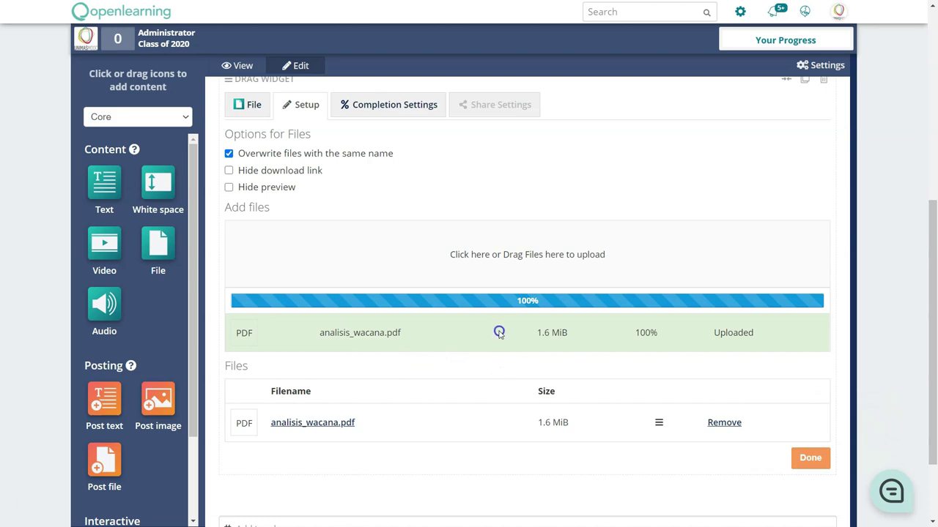
scroll(499, 333, down, 1)
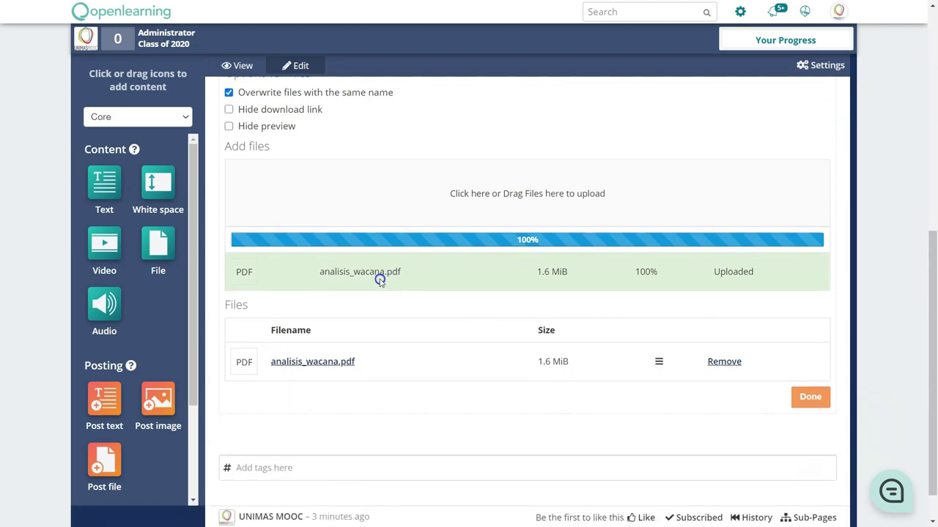
drag(322, 271, 383, 273)
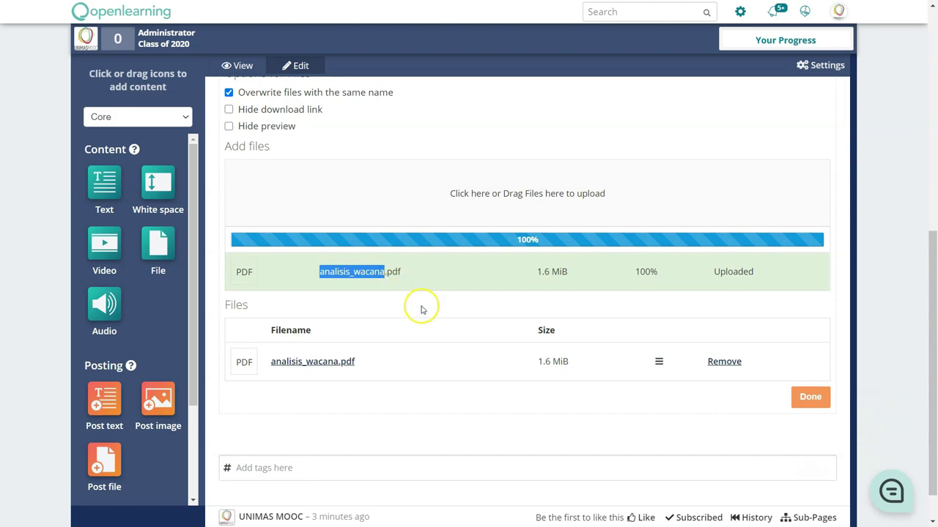
scroll(391, 279, up, 3)
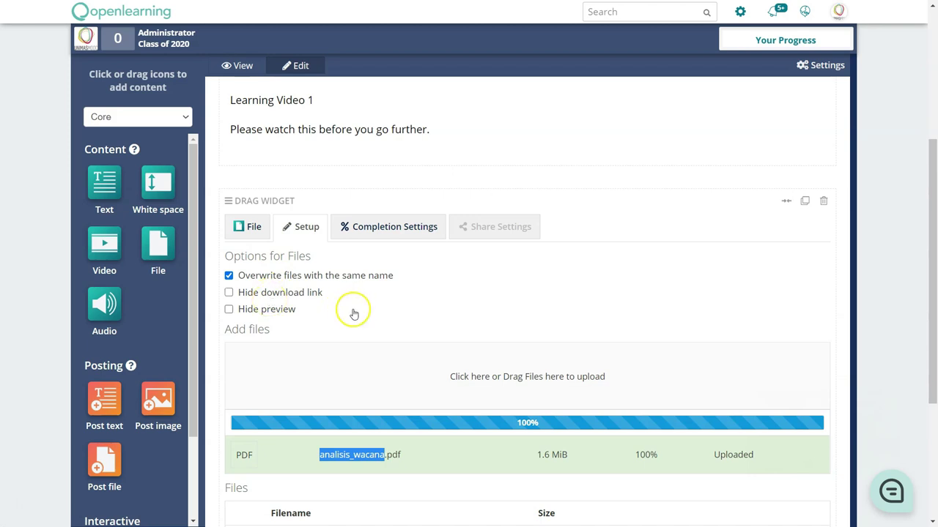
scroll(415, 327, down, 3)
click(812, 359)
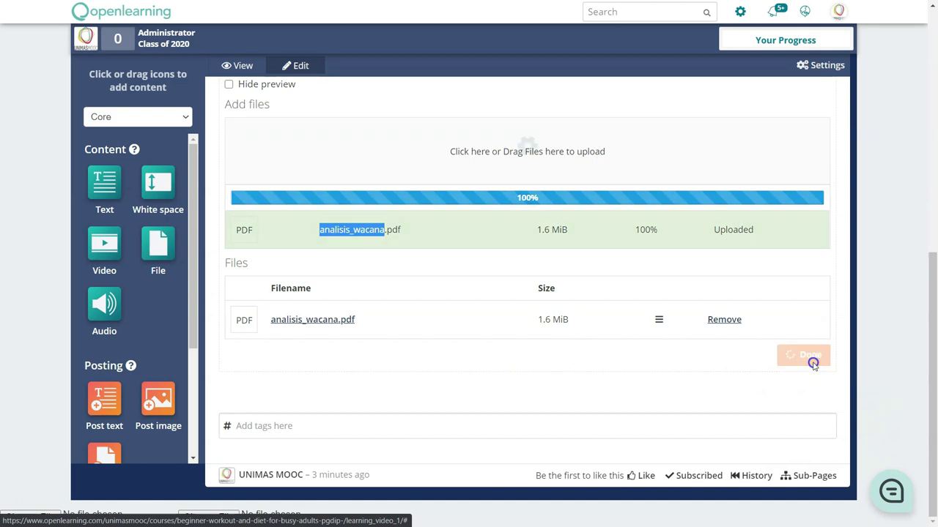
scroll(579, 373, down, 3)
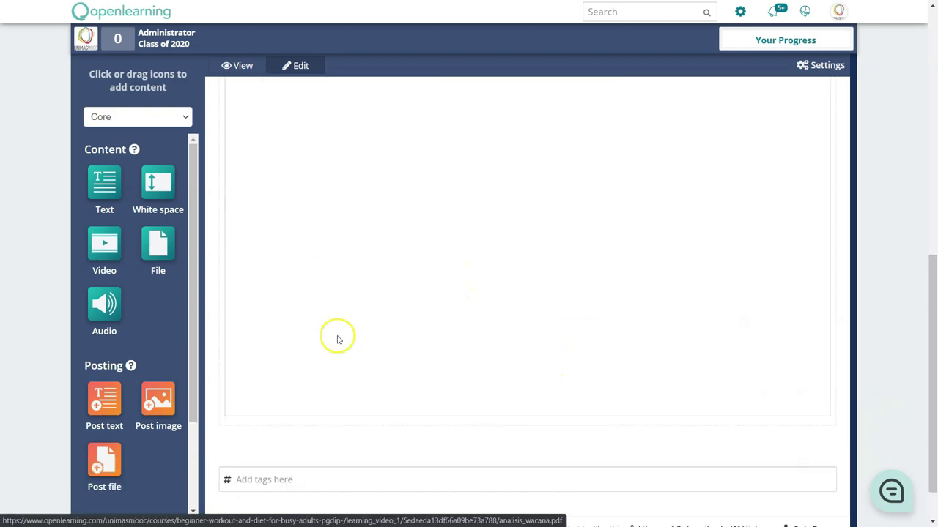
Open analisis_wacana.pdf and scroll through its inline preview.
scroll(677, 314, up, 3)
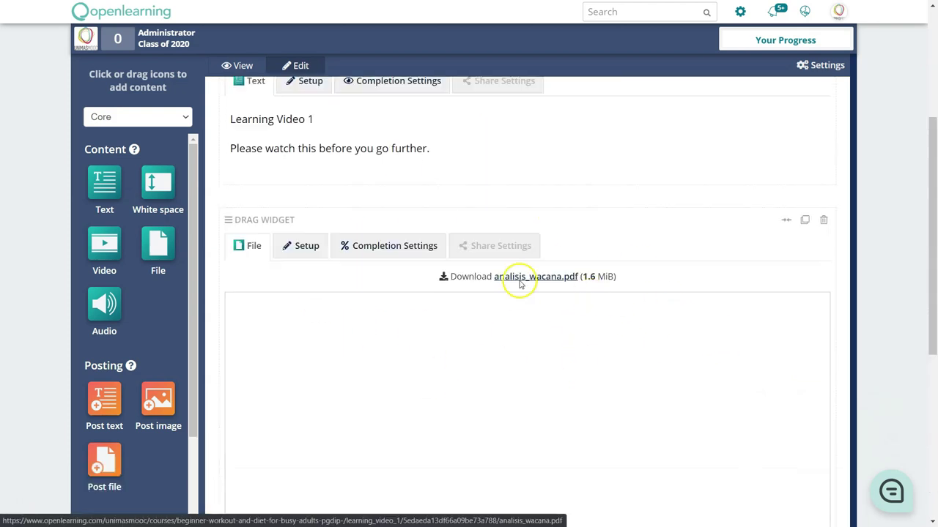
click(531, 285)
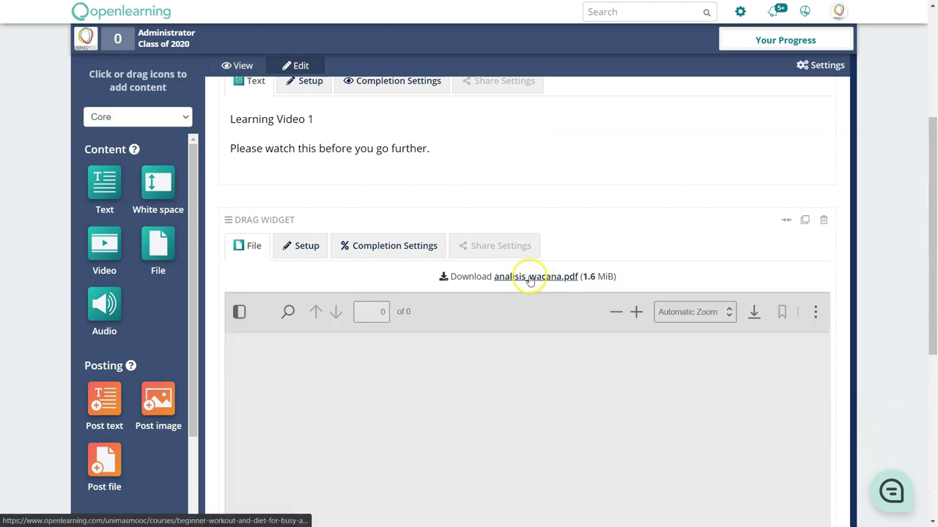
scroll(603, 396, down, 5)
scroll(586, 394, up, 2)
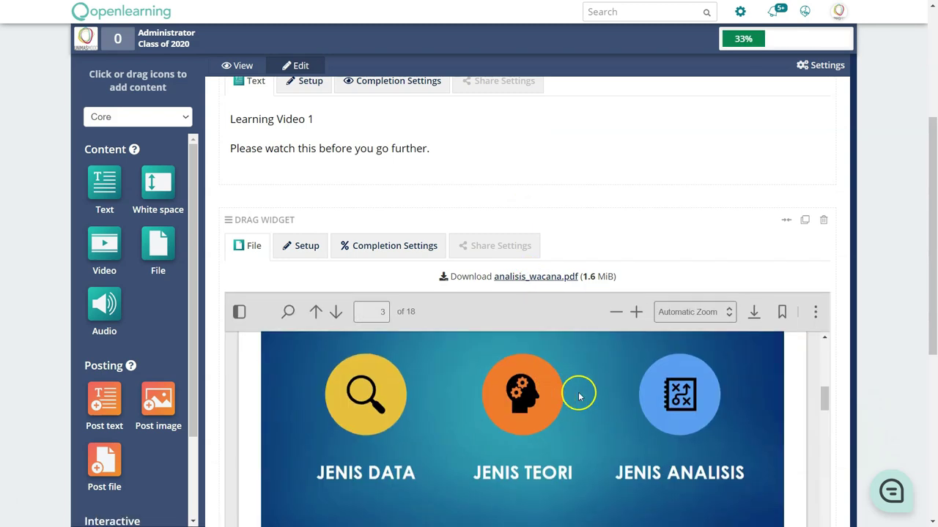
scroll(579, 392, down, 2)
scroll(625, 337, up, 3)
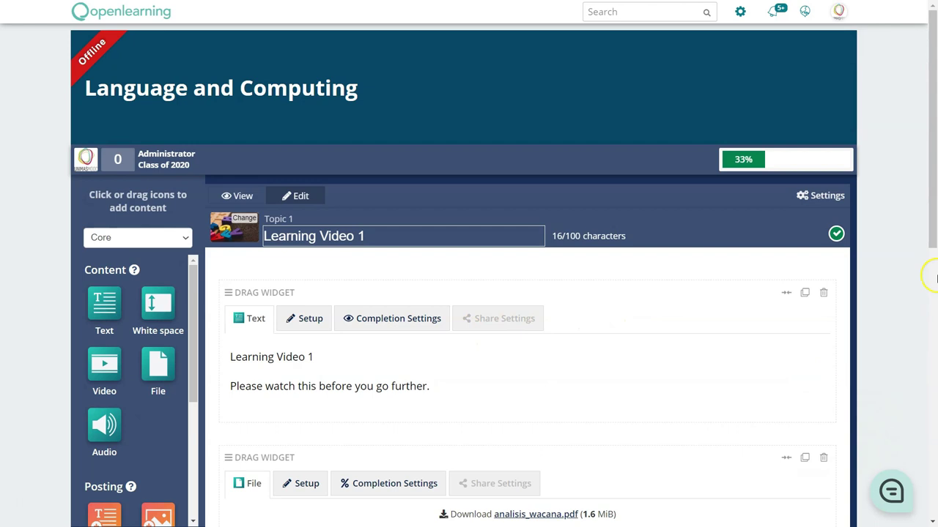
scroll(929, 242, down, 6)
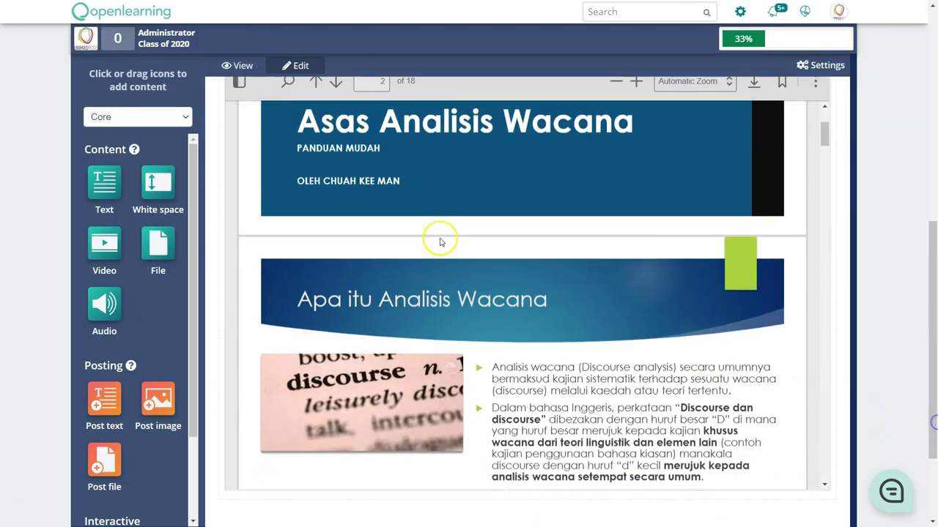
scroll(439, 238, up, 2)
scroll(440, 238, up, 3)
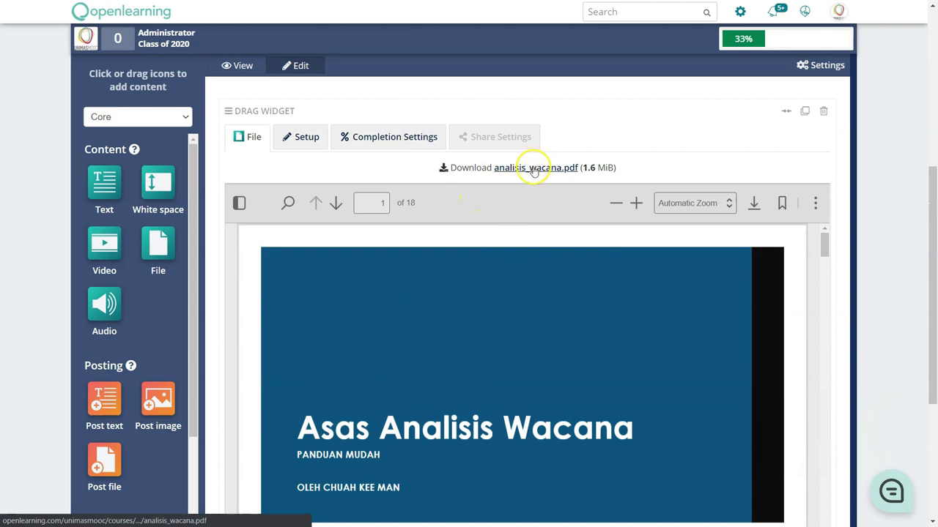
Make the file block complete when scrolled through, adjust the required scroll amount, and save.
click(371, 144)
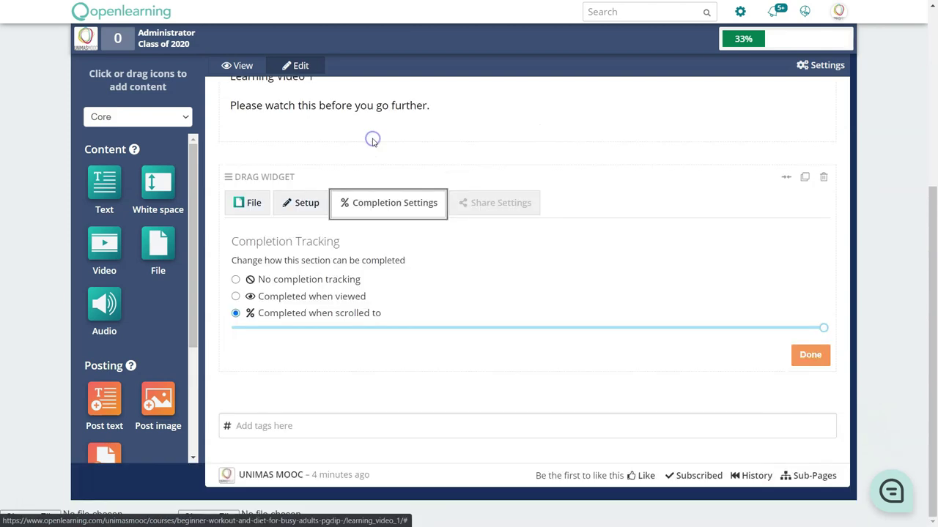
click(309, 316)
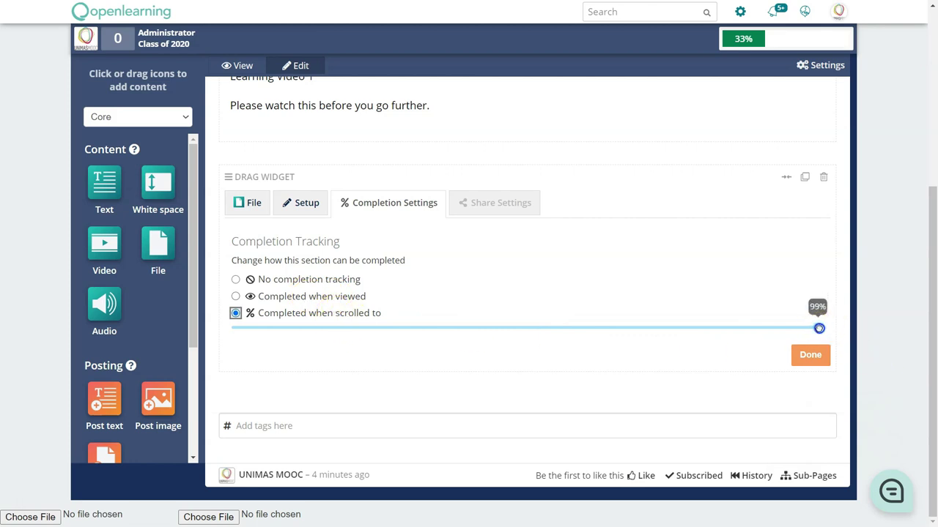
drag(823, 328, 864, 334)
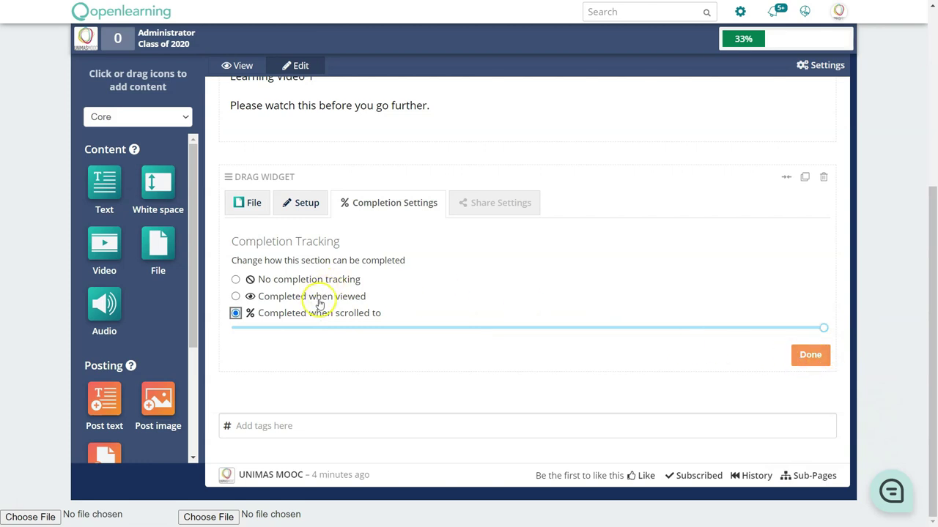
click(813, 356)
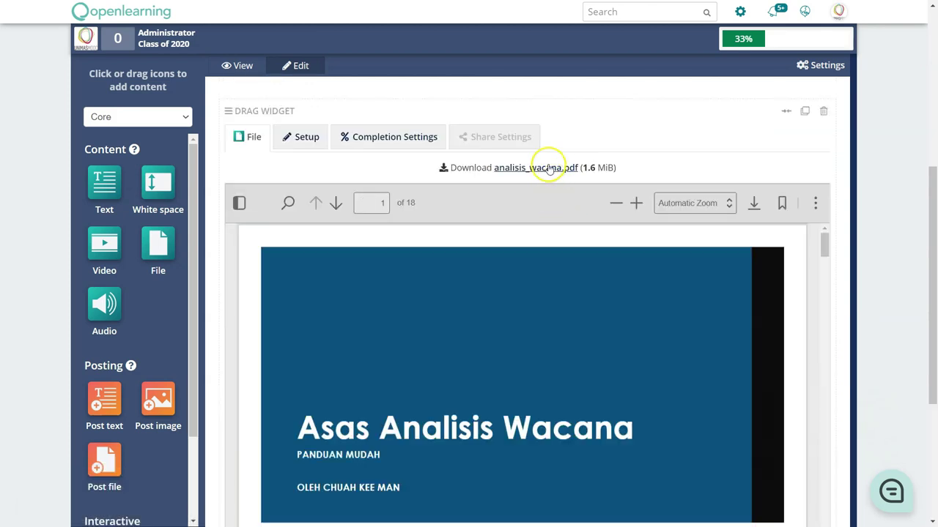
scroll(672, 306, down, 15)
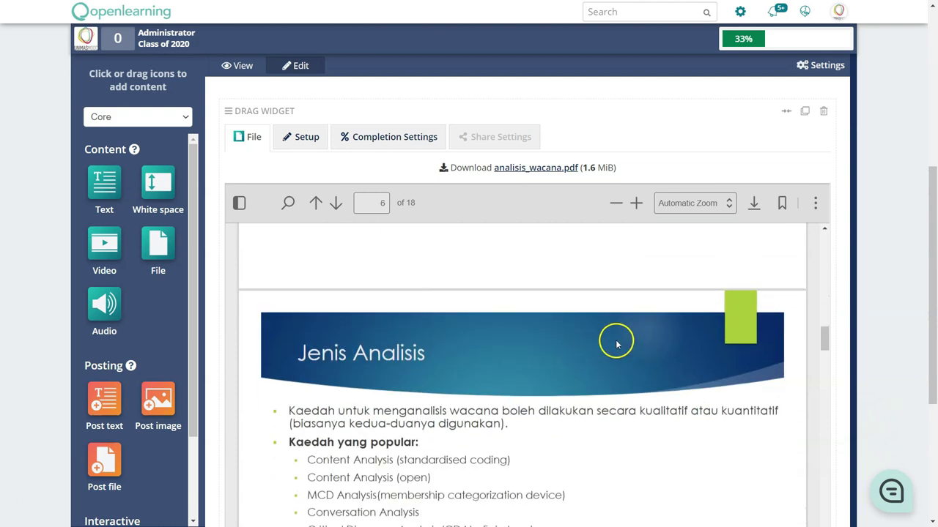
scroll(619, 352, up, 12)
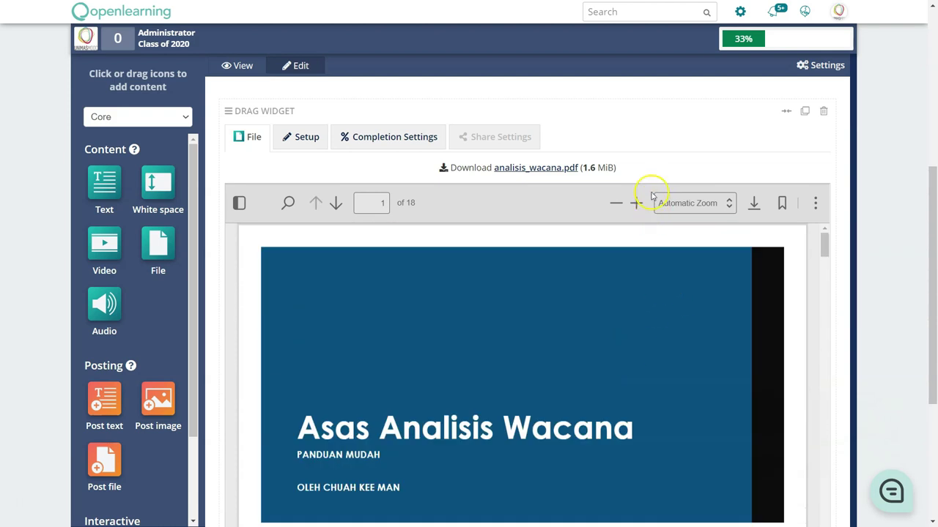
scroll(659, 146, up, 2)
scroll(623, 259, up, 1)
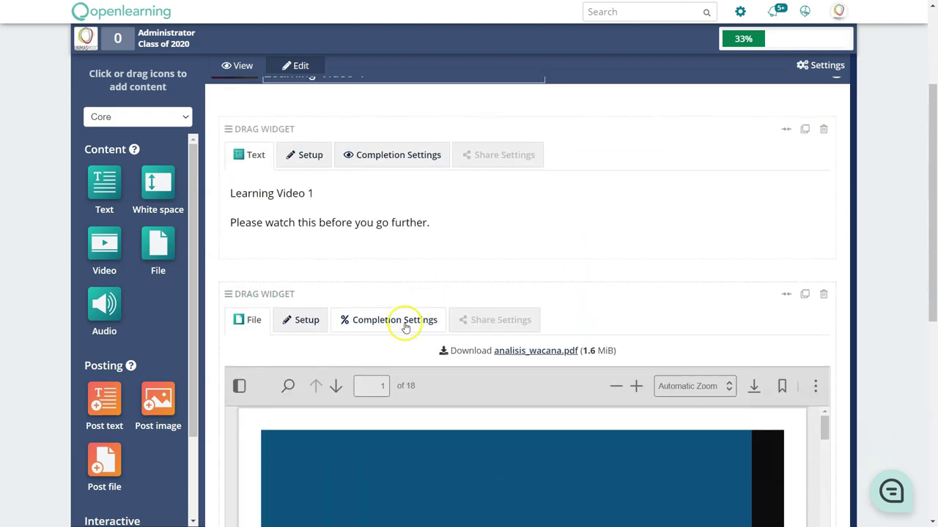
scroll(469, 303, up, 2)
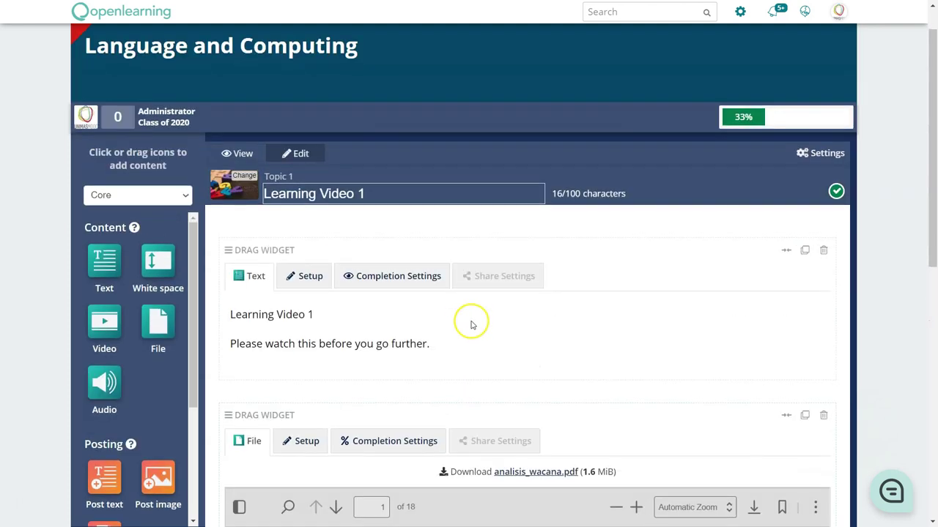
scroll(471, 324, down, 2)
scroll(159, 280, down, 1)
scroll(159, 281, down, 1)
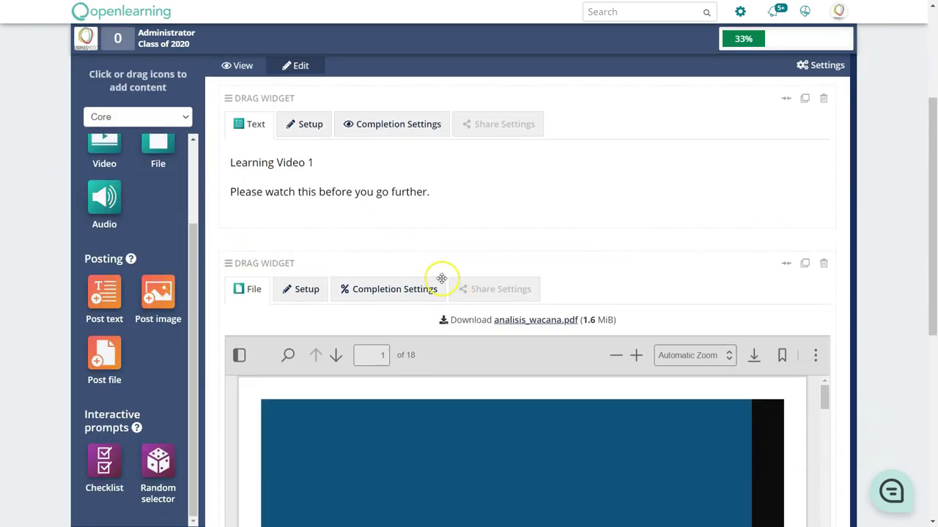
scroll(439, 279, down, 4)
scroll(591, 334, up, 6)
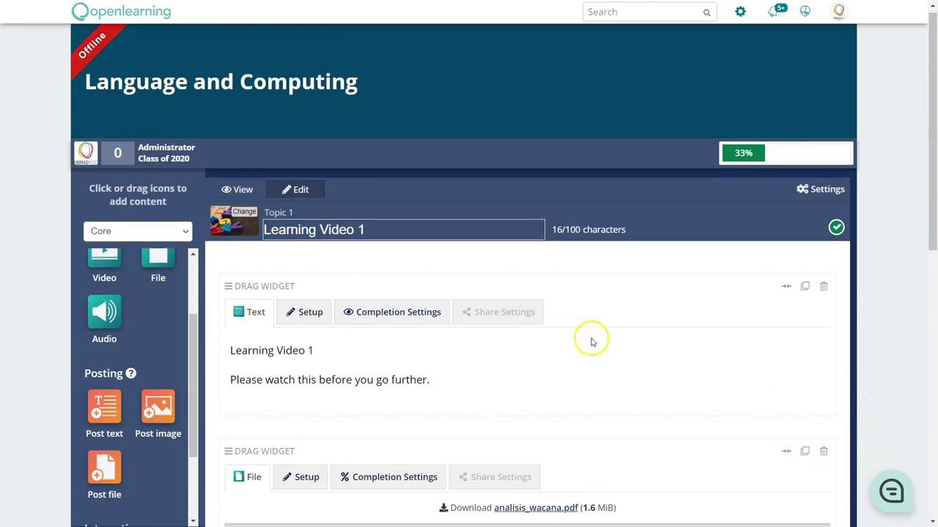
scroll(593, 343, down, 4)
scroll(593, 348, down, 3)
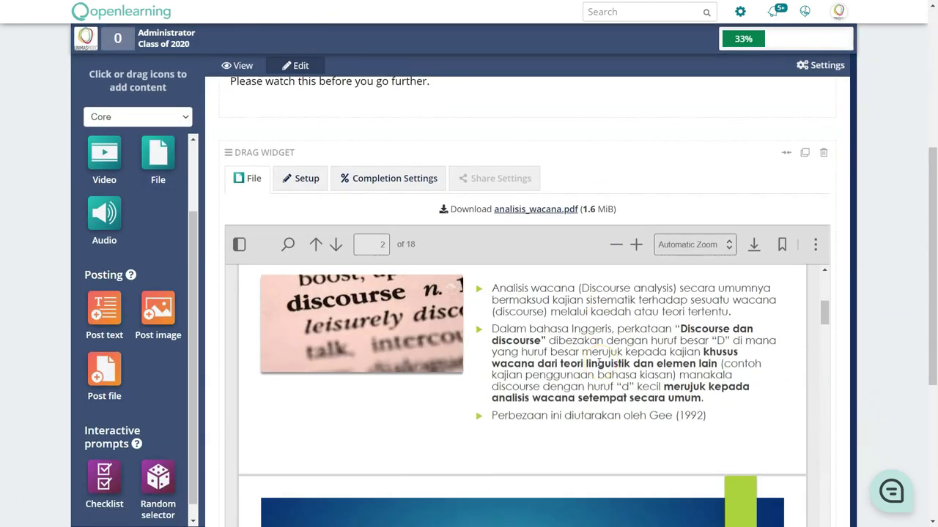
scroll(579, 351, up, 3)
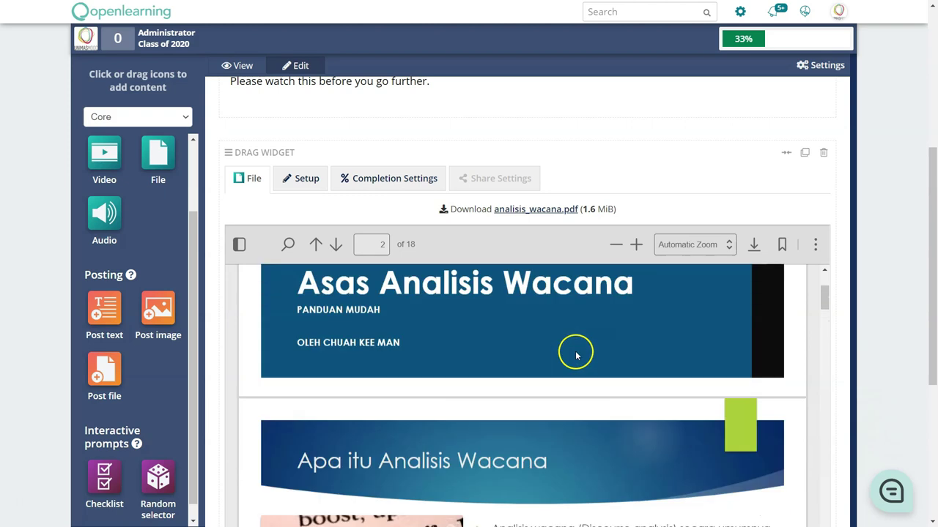
scroll(569, 220, up, 5)
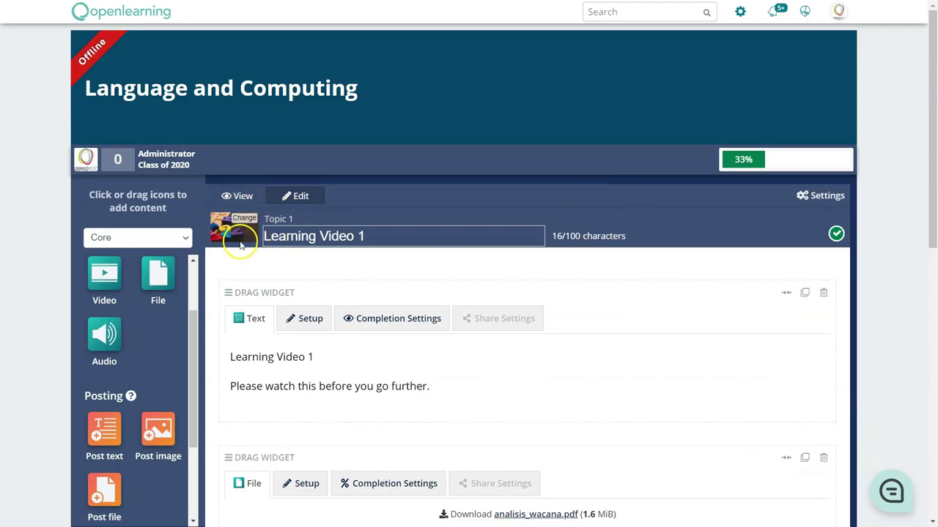
Switch to view mode and open the Learning Notes activity.
click(239, 196)
click(171, 263)
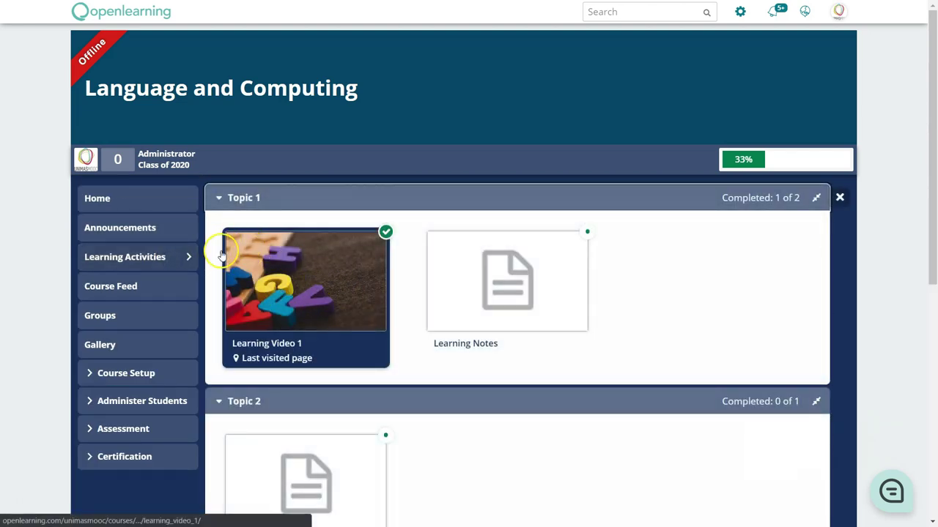
click(520, 314)
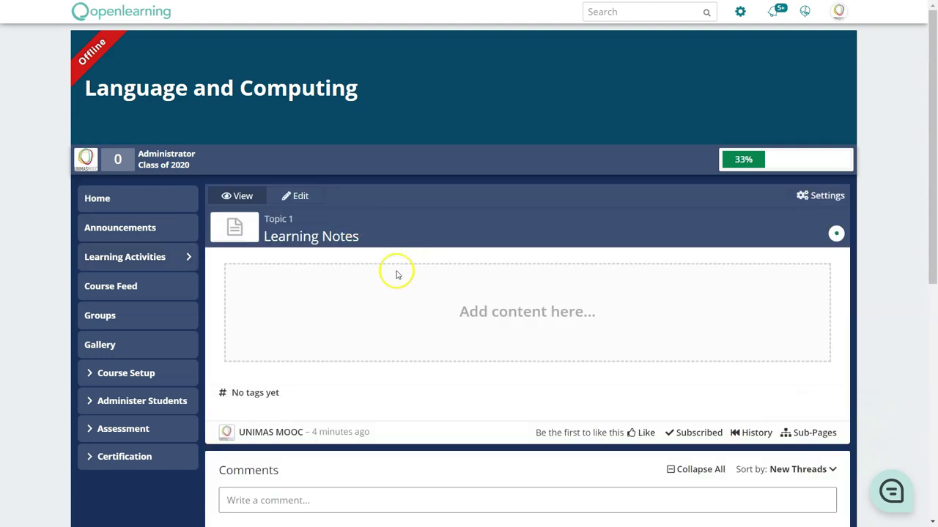
Add a 'Learning Notes' text block and remove the extra file block.
click(296, 195)
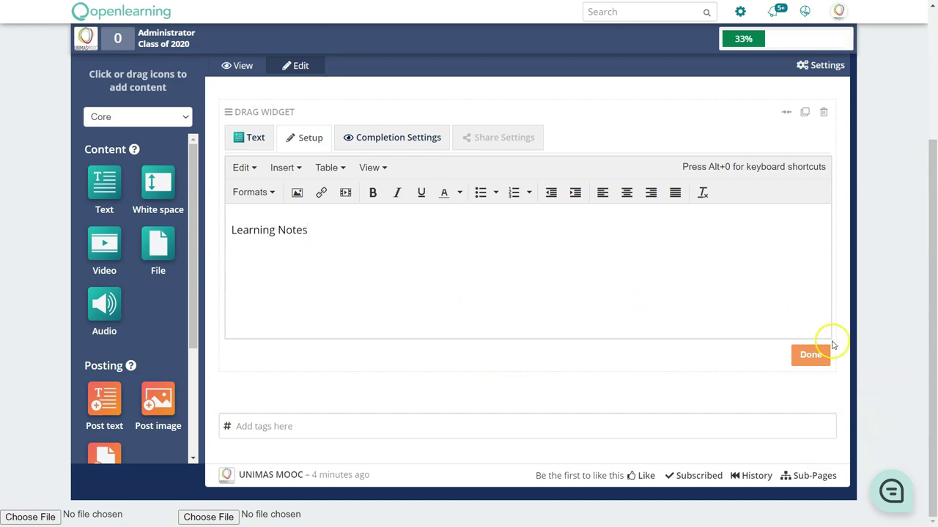
click(798, 357)
drag(157, 308, 449, 370)
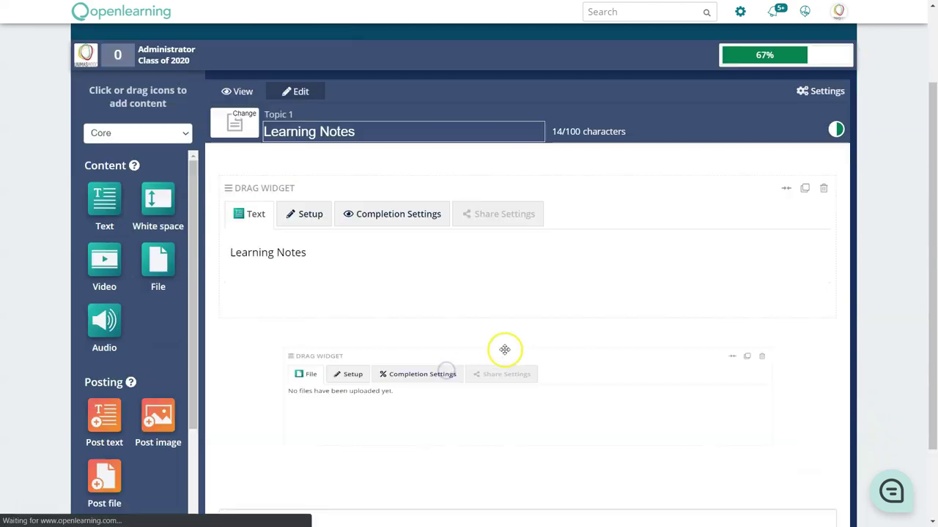
click(824, 339)
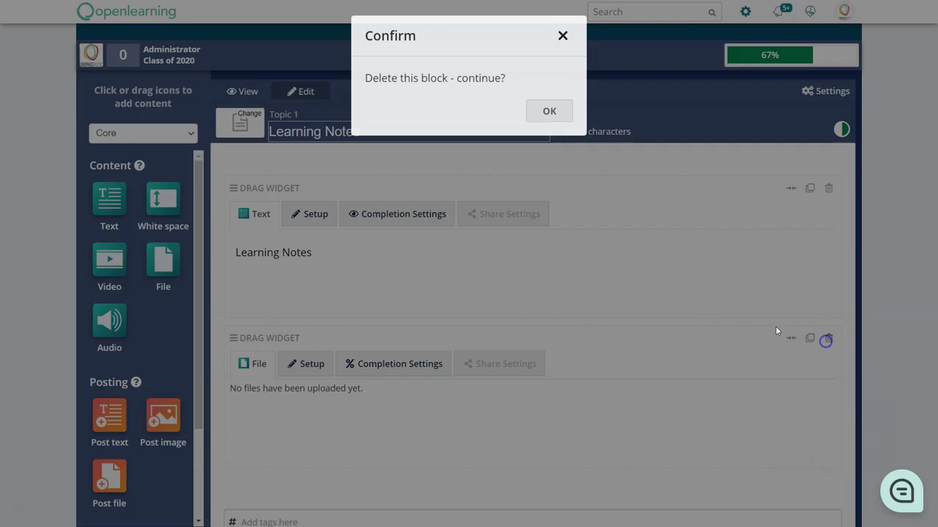
click(550, 123)
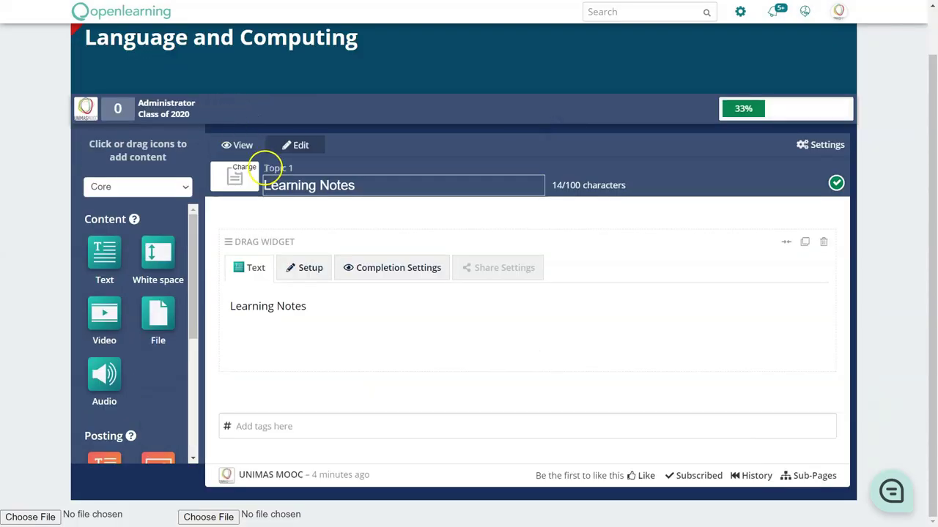
Switch Learning Notes to view mode and open the Learning Video 2 activity.
click(246, 147)
click(184, 152)
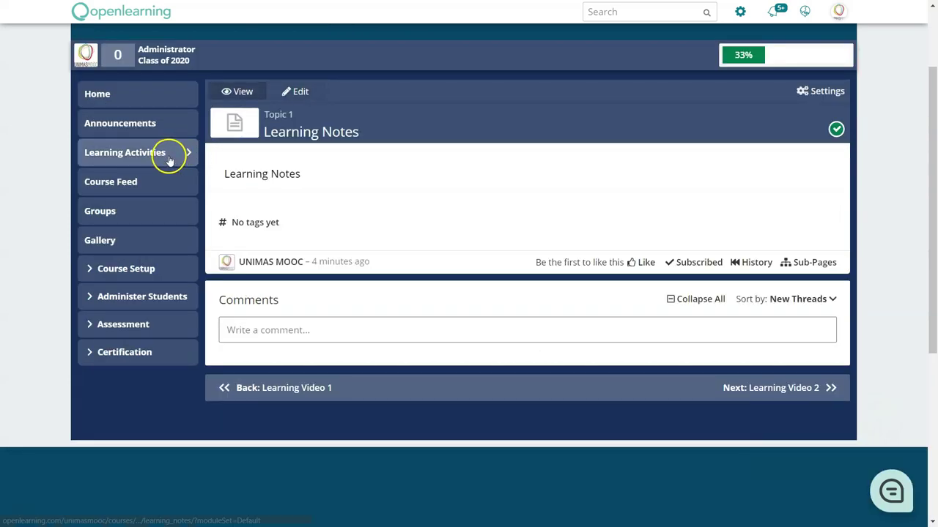
click(291, 183)
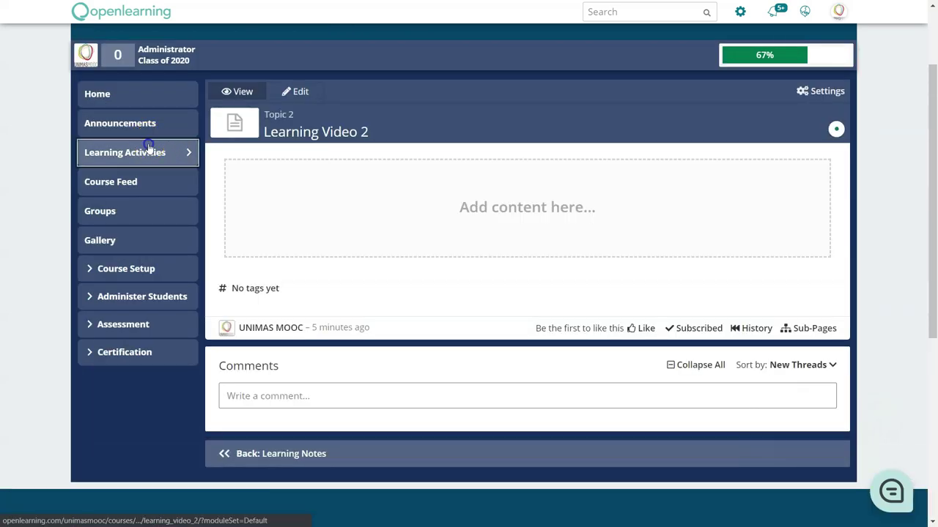
Open Learning Video 2 from Topic 1's activities and start editing it.
click(167, 151)
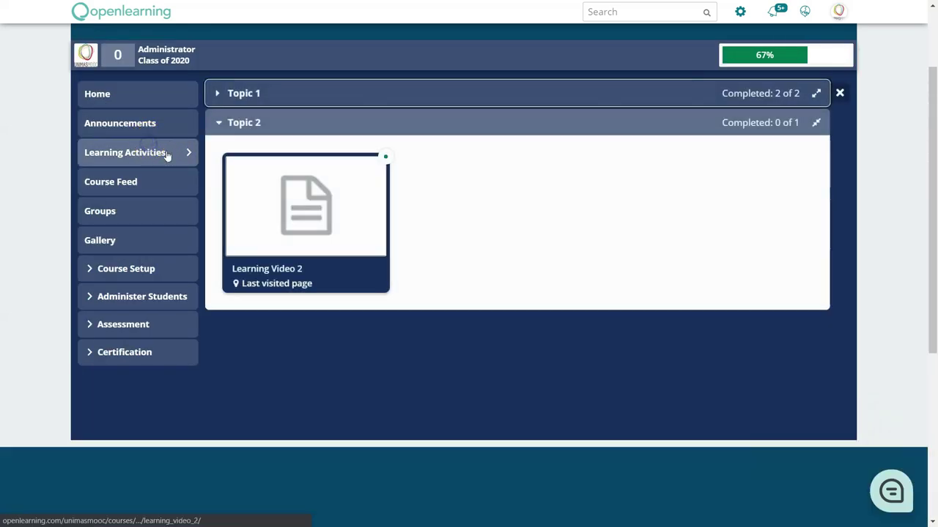
click(219, 94)
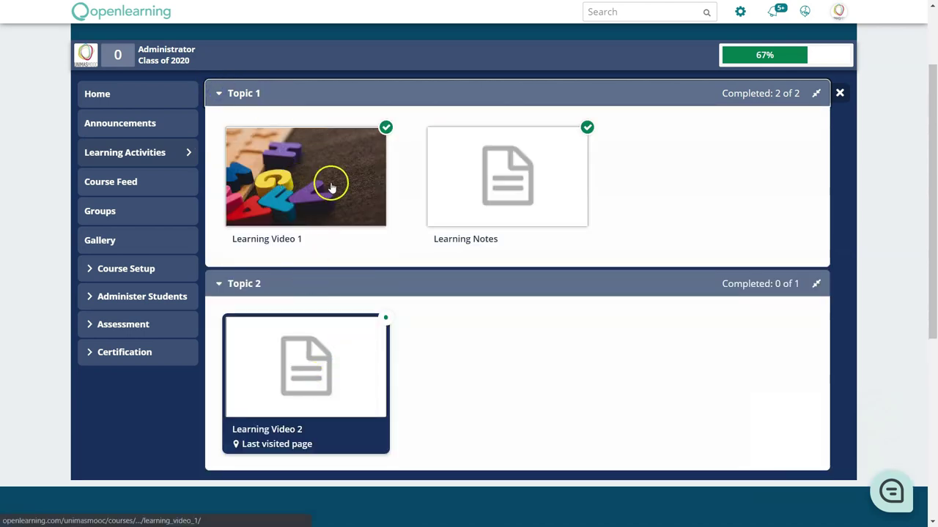
click(329, 358)
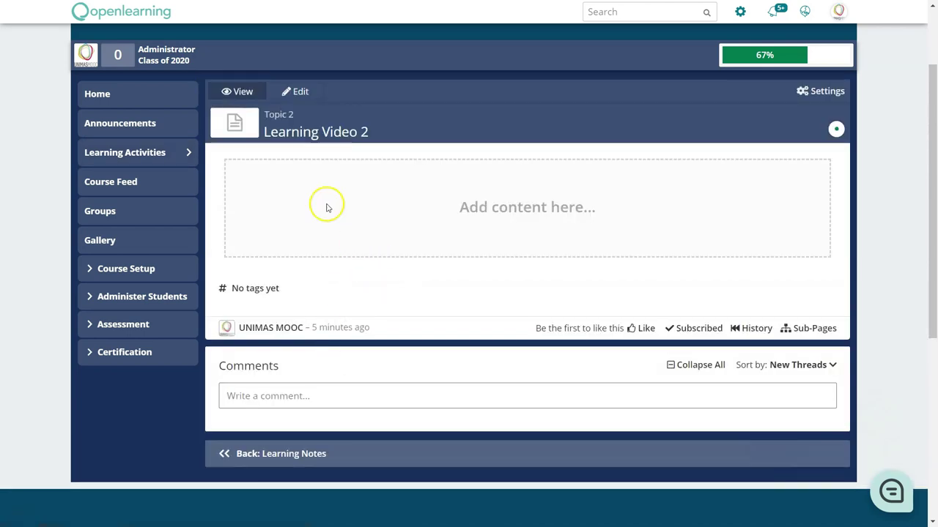
scroll(440, 226, up, 1)
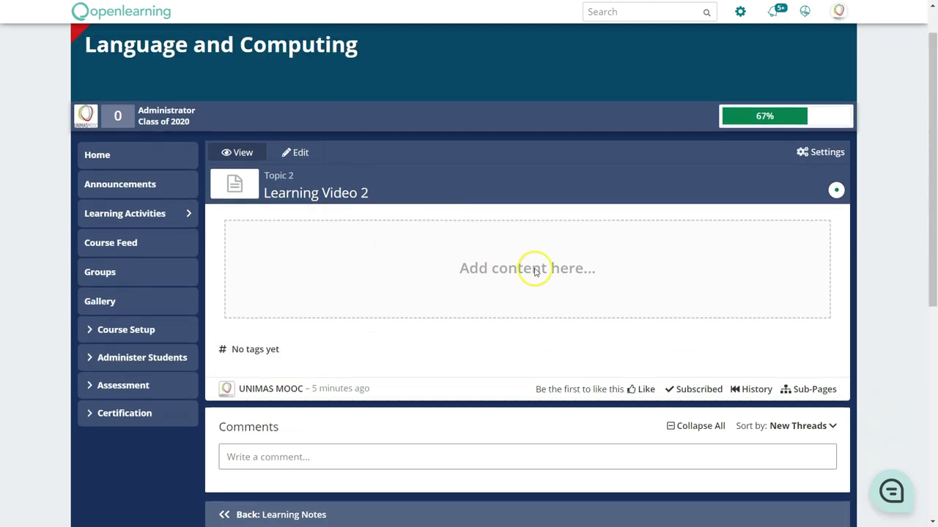
click(289, 152)
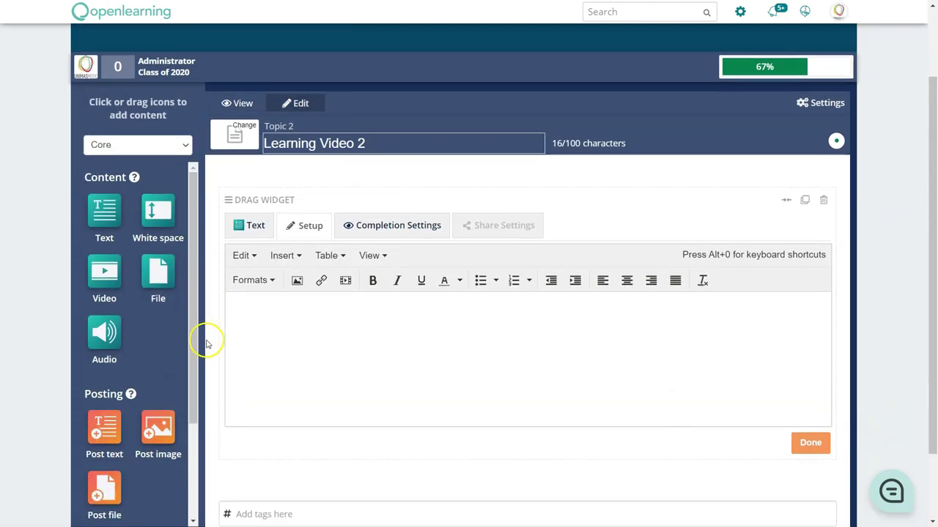
Add a video block and delete the empty text block.
drag(104, 260, 432, 223)
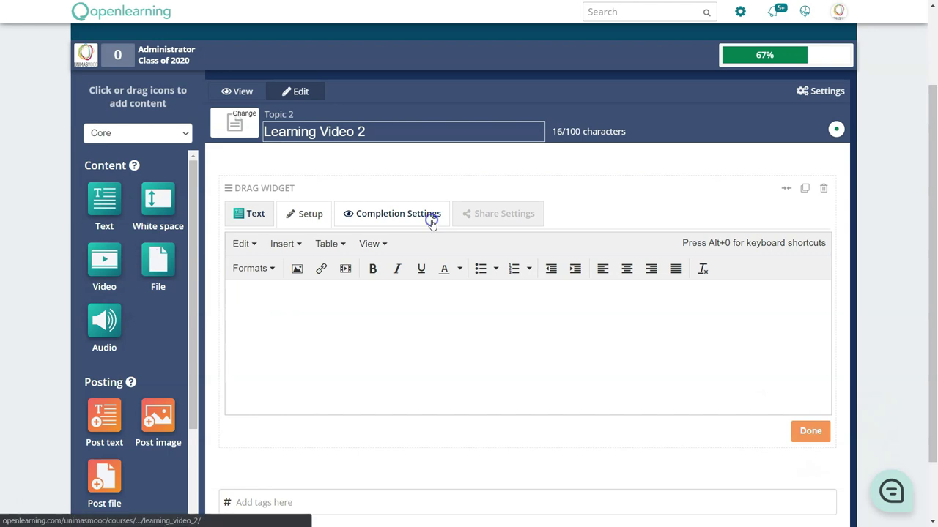
scroll(468, 301, down, 3)
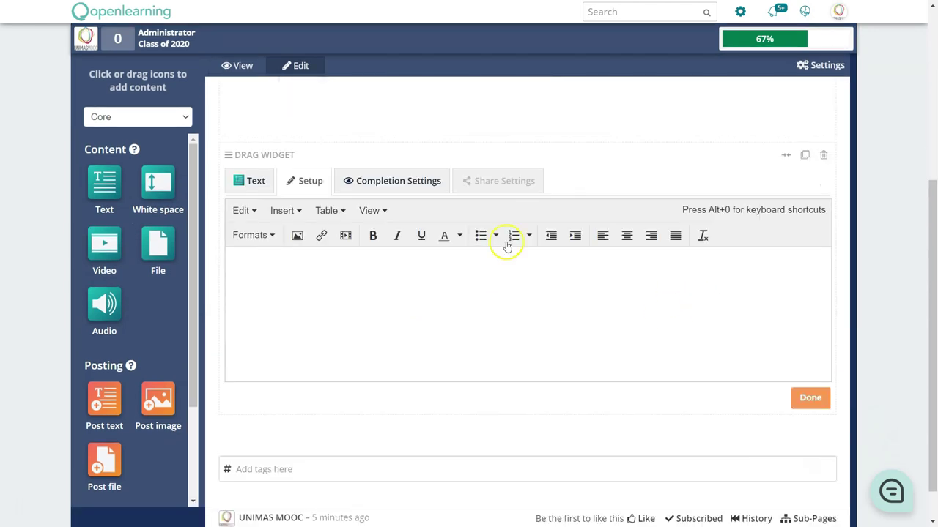
click(822, 155)
click(548, 123)
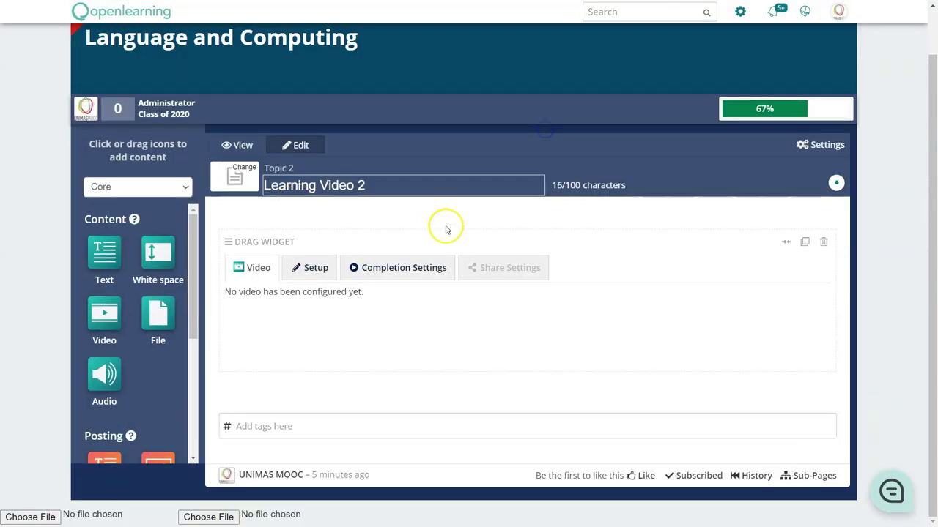
Paste the YouTube link into the video block and save, loading 'All Educators Should Be Good Curators'.
click(322, 268)
scroll(348, 353, down, 2)
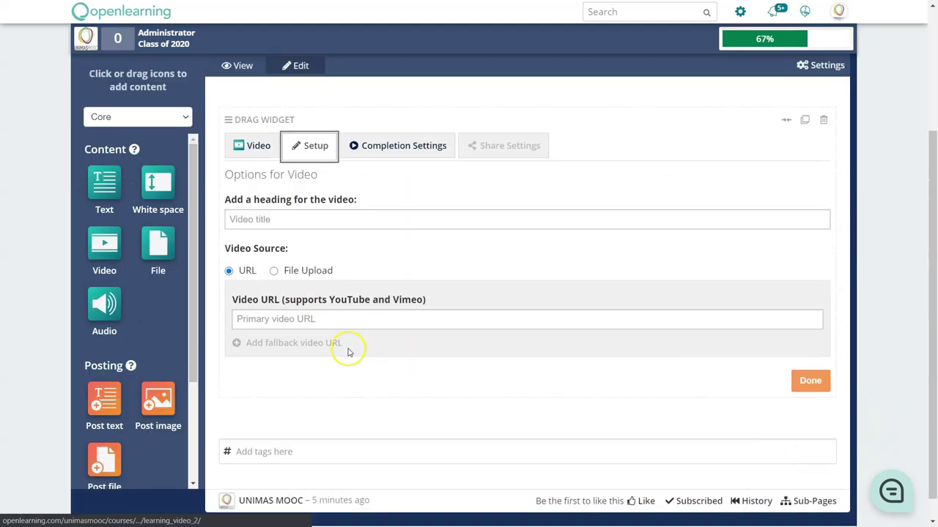
click(304, 320)
text(https://www.youtube.com/watch?v=4jk1lwNmyR4)
scroll(494, 320, down, 3)
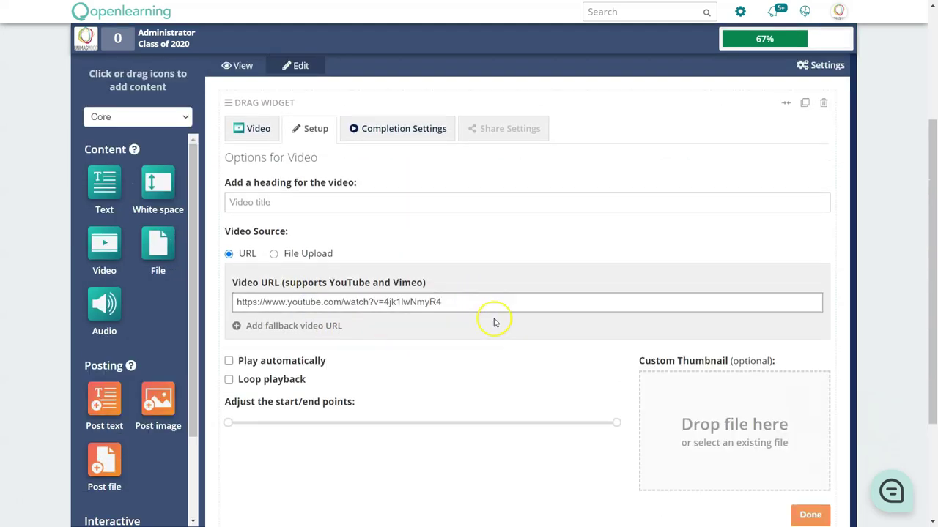
click(810, 355)
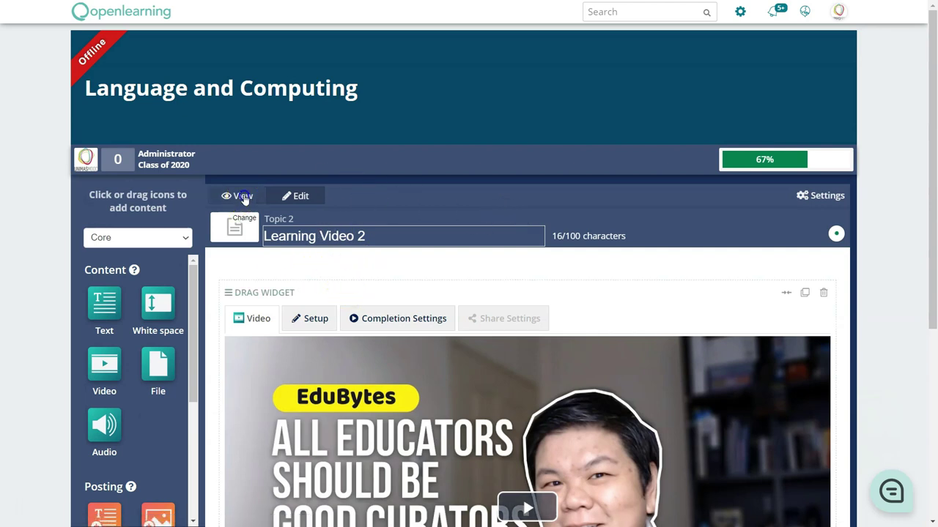
Revisit Learning Video 2 in edit mode, touch its thumbnail, and return to viewing.
click(244, 196)
click(153, 257)
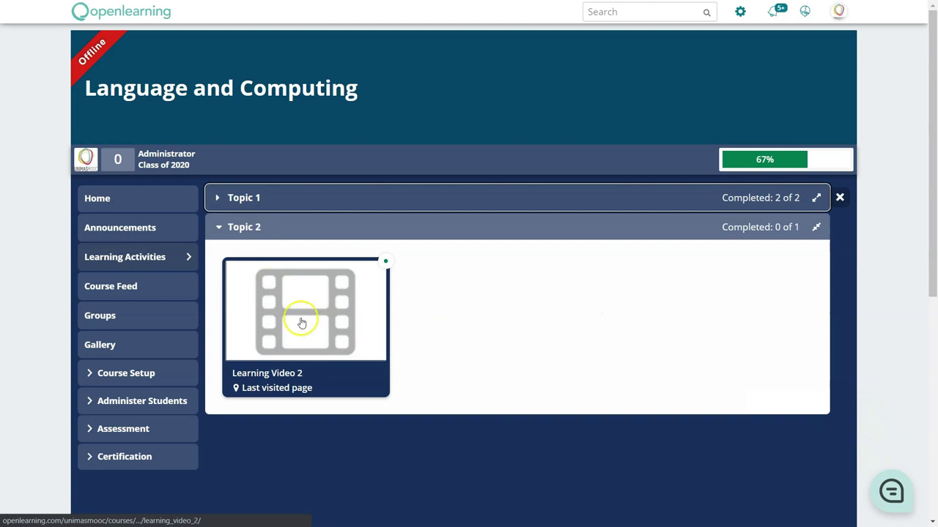
click(372, 350)
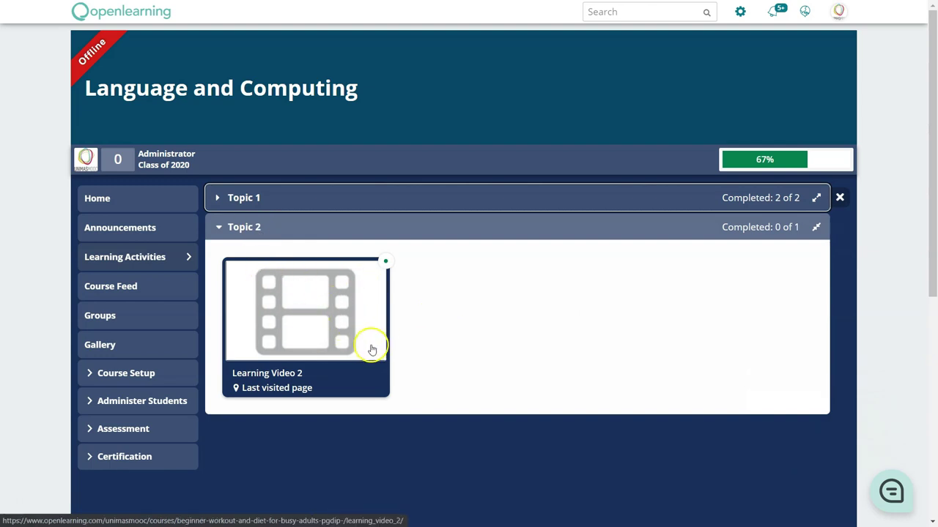
click(305, 310)
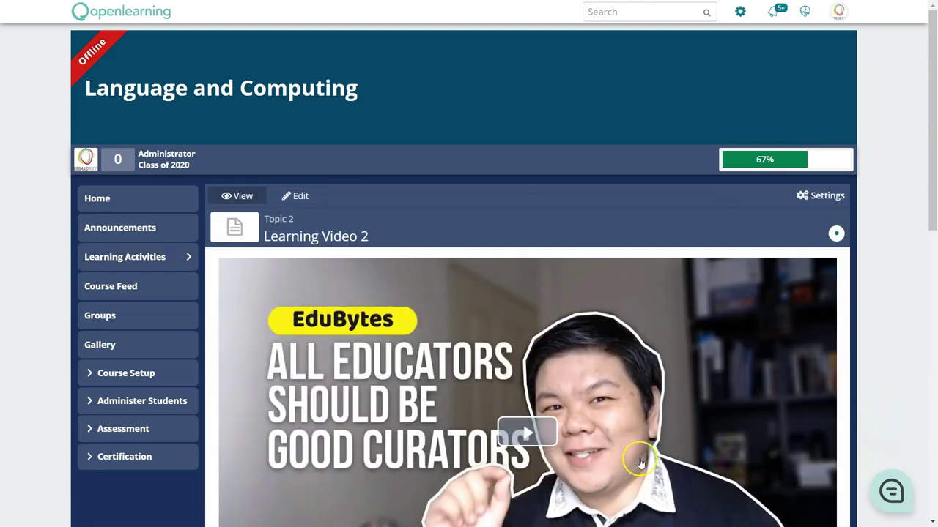
click(298, 197)
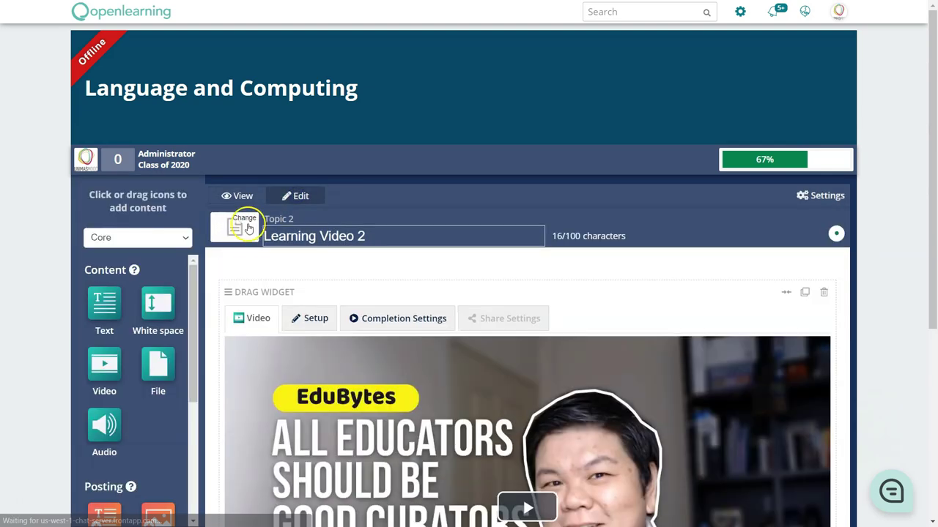
click(241, 221)
click(242, 196)
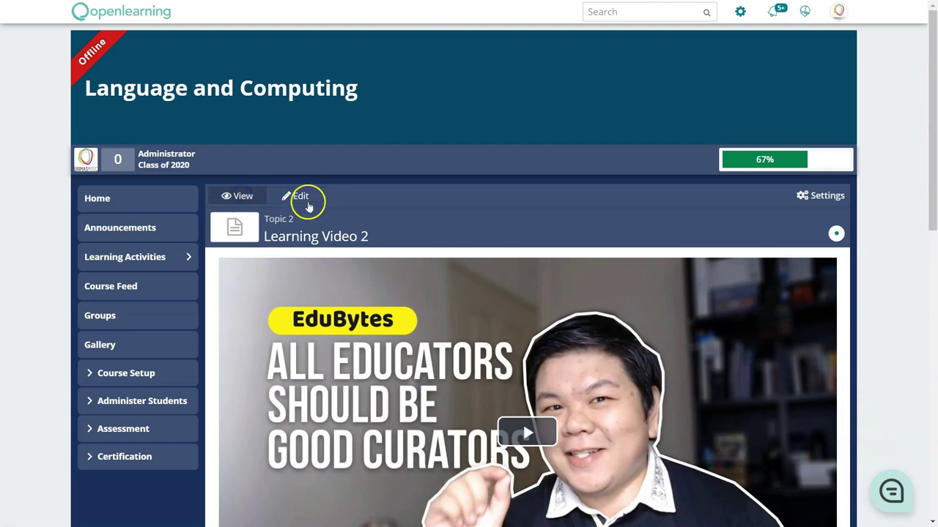
Check the course's topic modules under Course Setup > Content.
click(147, 373)
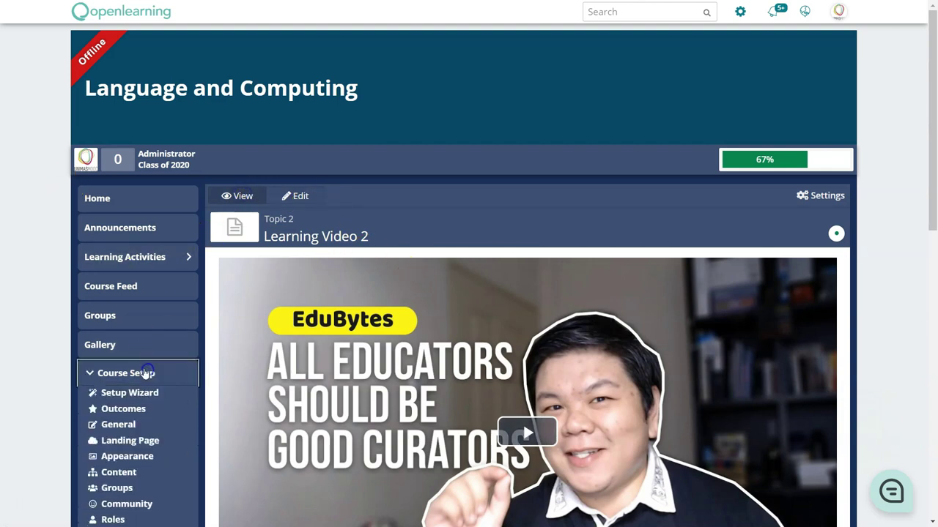
scroll(147, 373, down, 2)
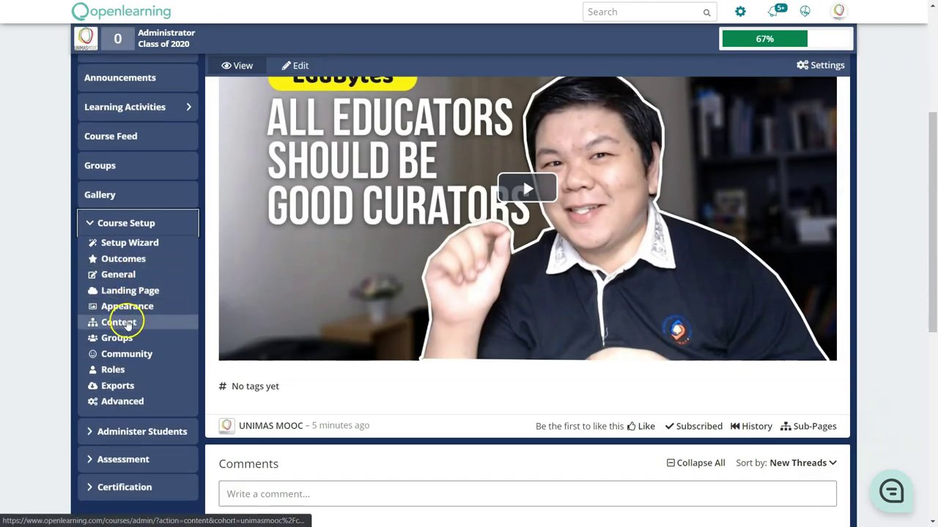
click(128, 324)
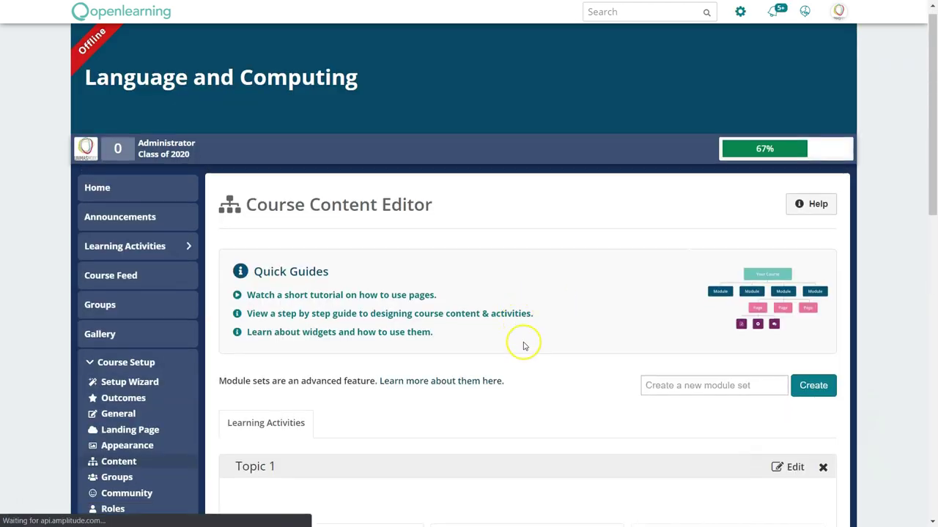
scroll(523, 342, down, 4)
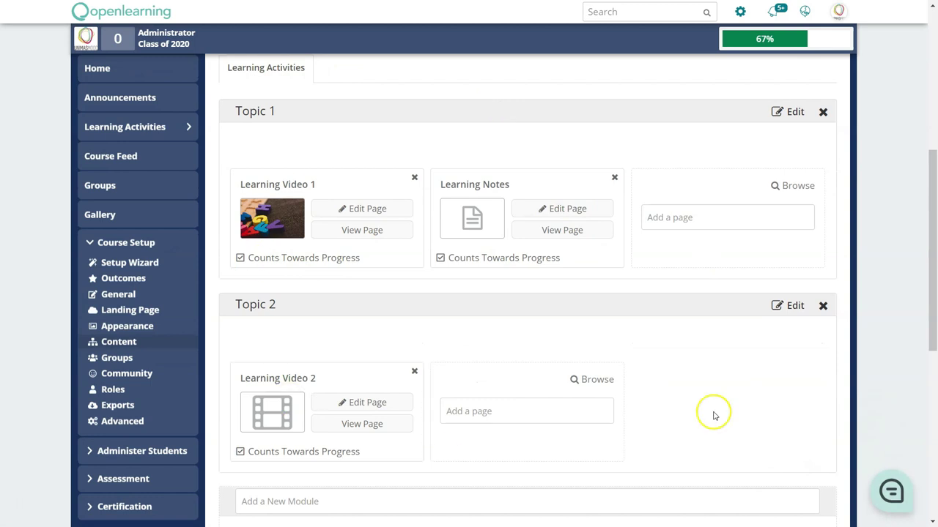
Open the learning activities overview with Topic 1 expanded, showing 2 of 2 complete.
click(154, 130)
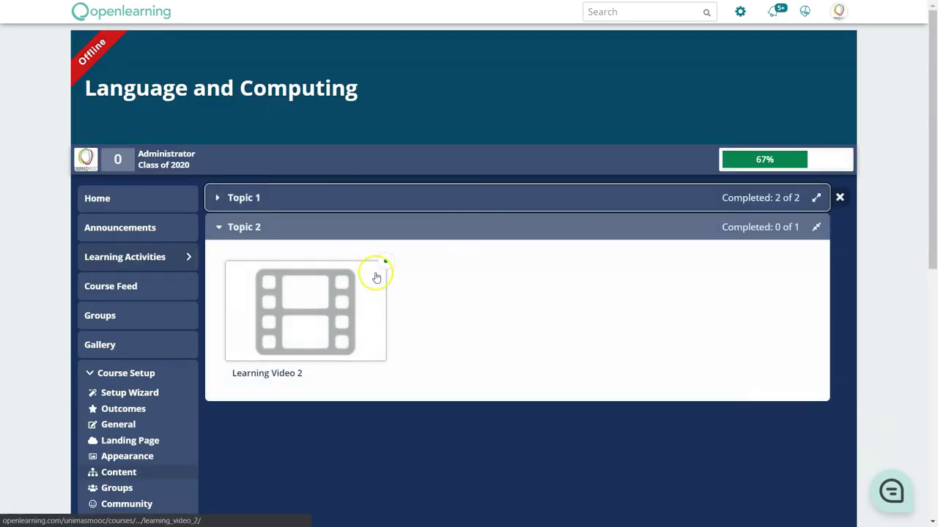
click(384, 200)
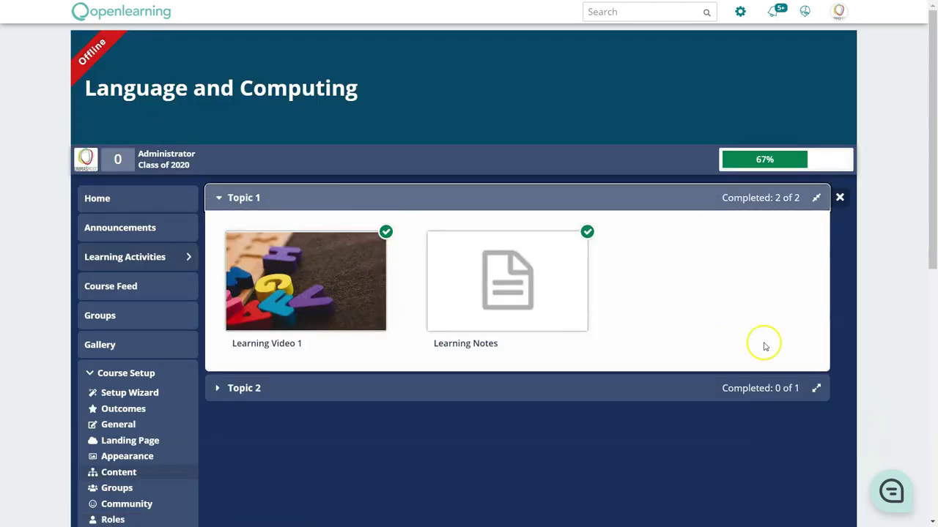
scroll(163, 272, down, 2)
scroll(180, 257, up, 2)
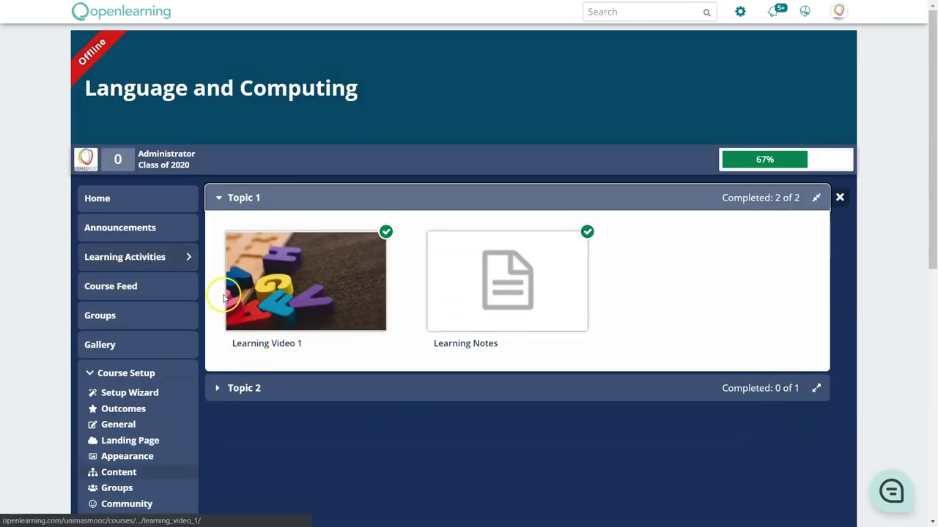
On Learning Notes, add 'Read through the notes and answer these questions:' plus lines 1. and 2., then save.
click(503, 298)
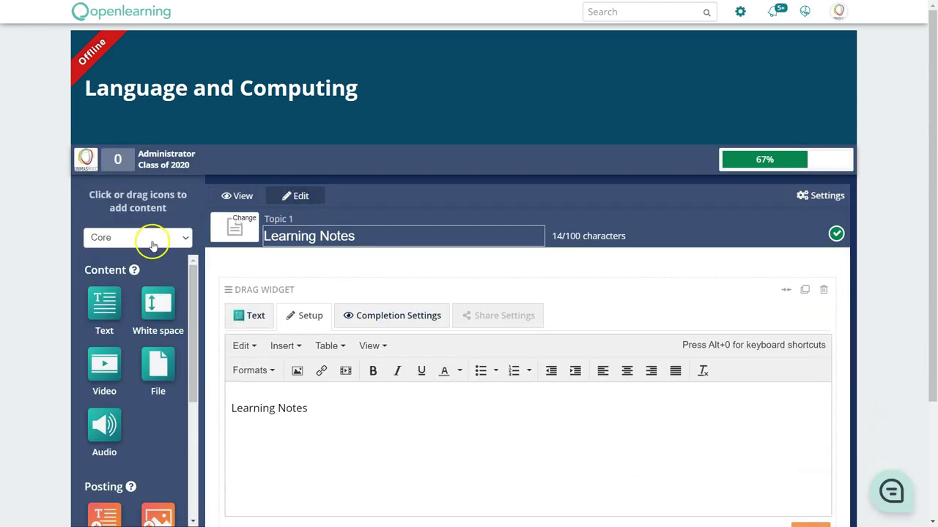
scroll(165, 245, down, 2)
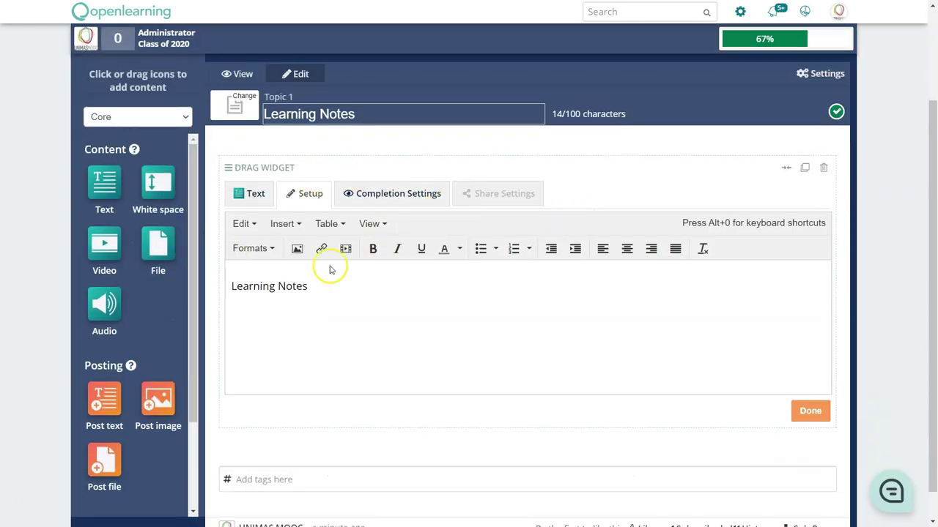
scroll(194, 348, down, 1)
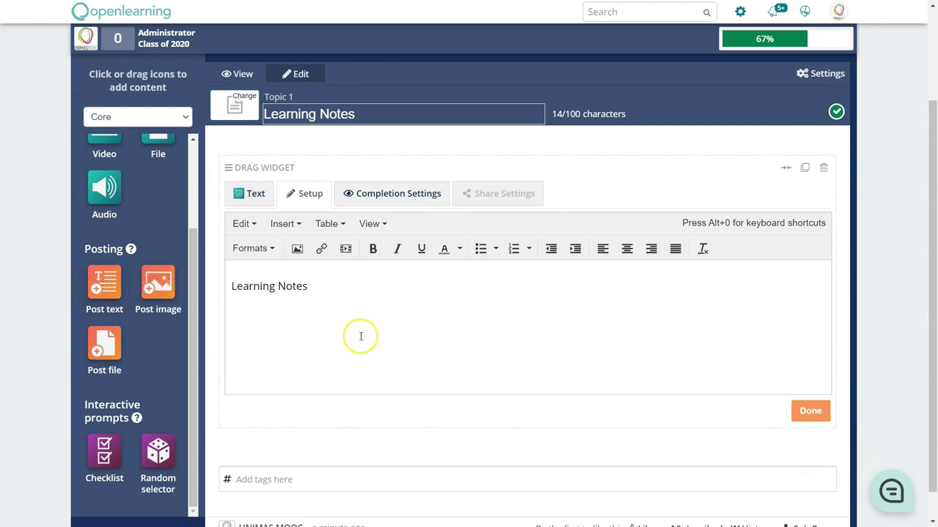
key(Return)
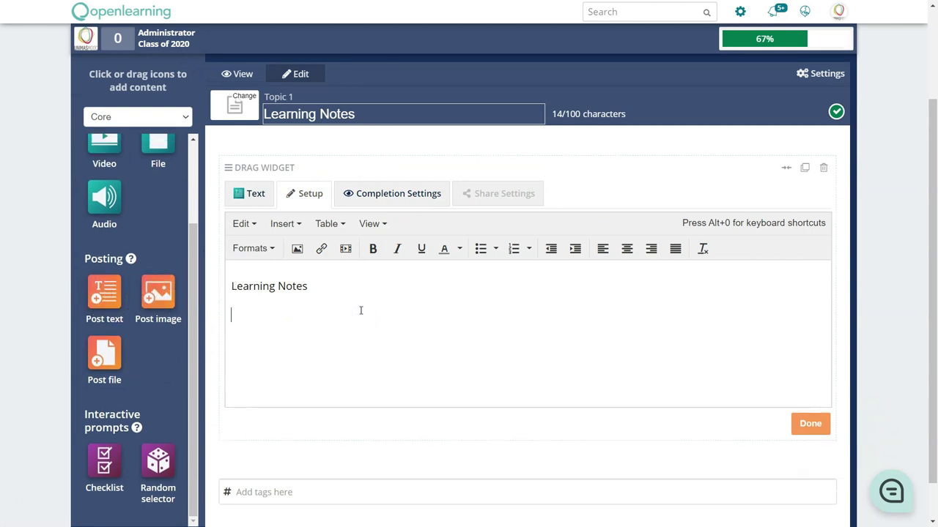
key(Return)
text(P)
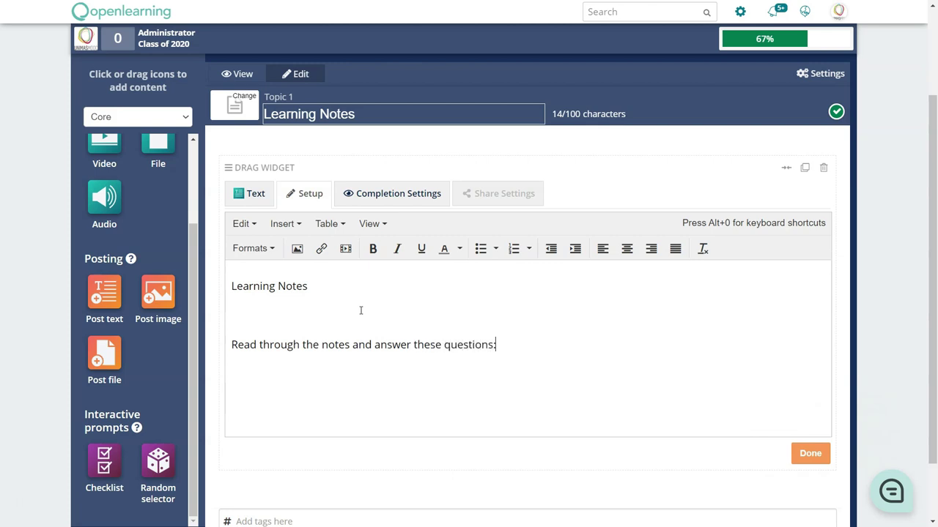
key(Return)
text(1.)
key(Return)
text(2.)
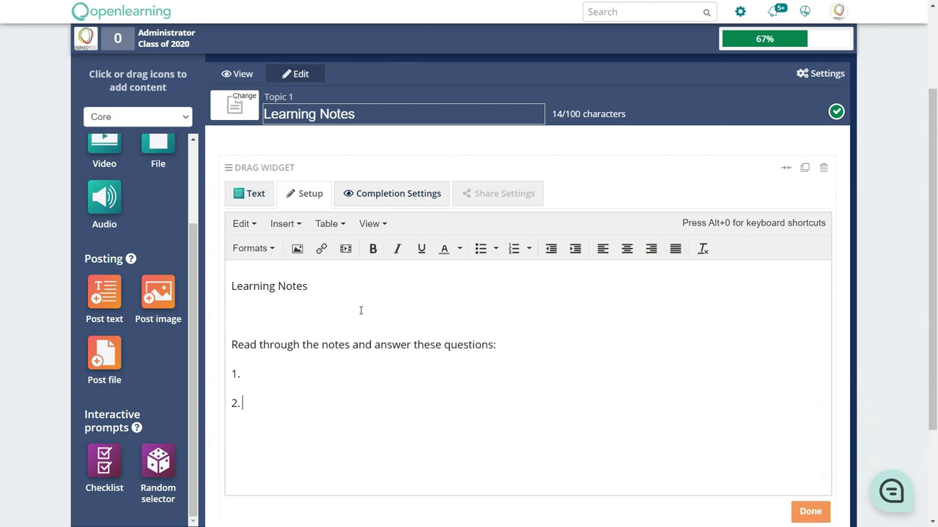
click(819, 511)
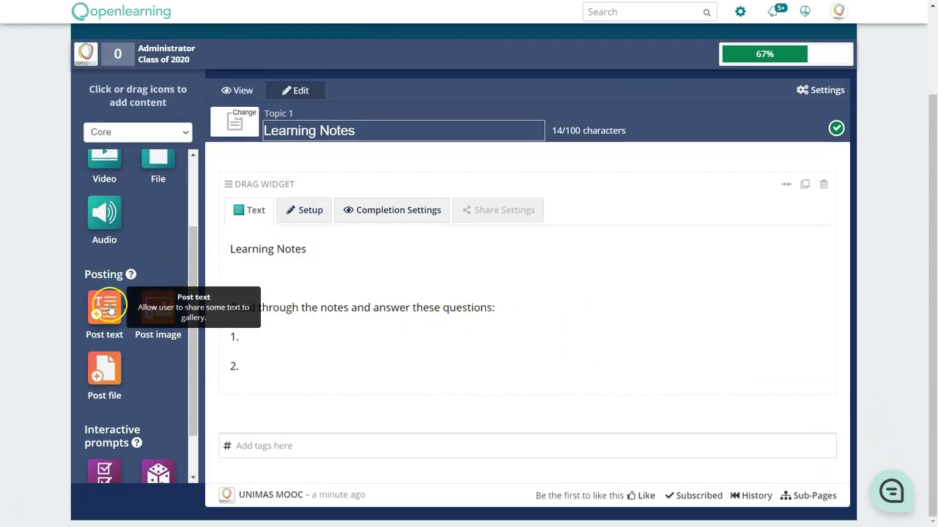
Add a text-post activity below the questions text on Learning Notes.
drag(110, 309, 327, 388)
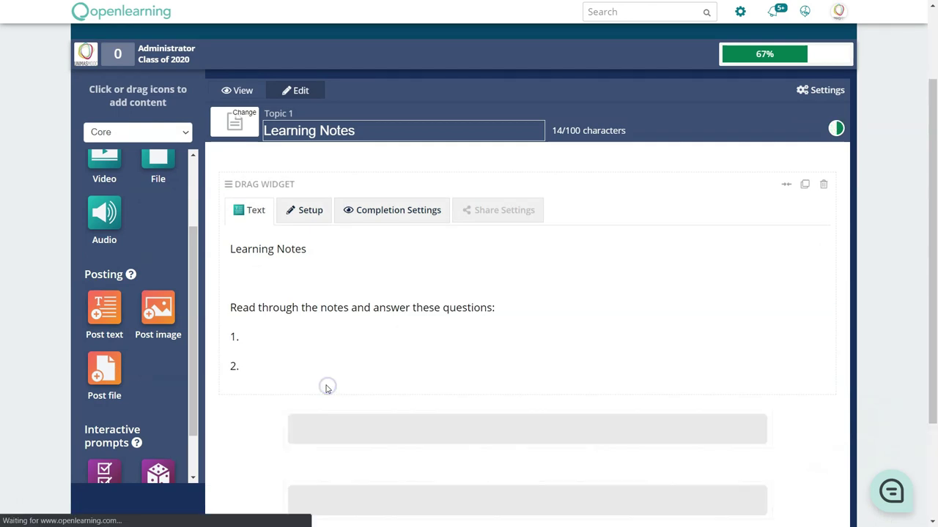
scroll(513, 396, down, 3)
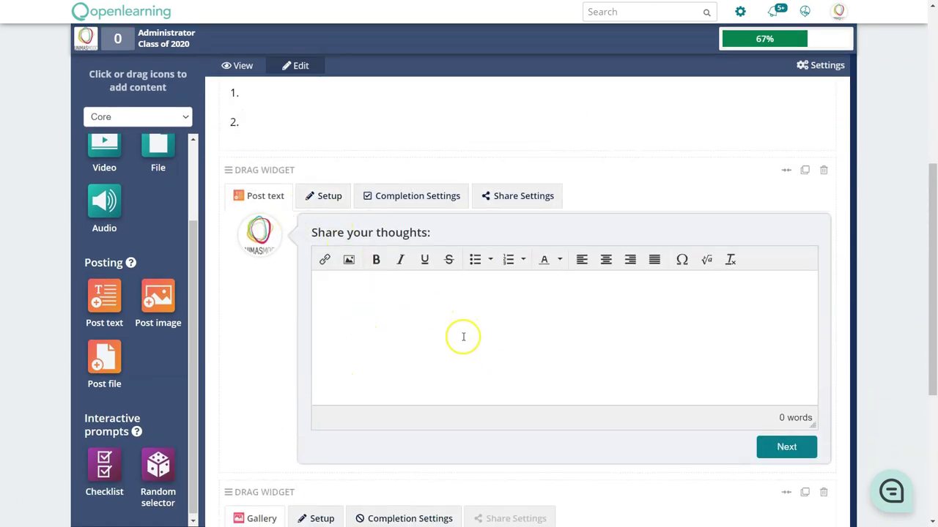
scroll(463, 337, down, 2)
scroll(408, 212, up, 2)
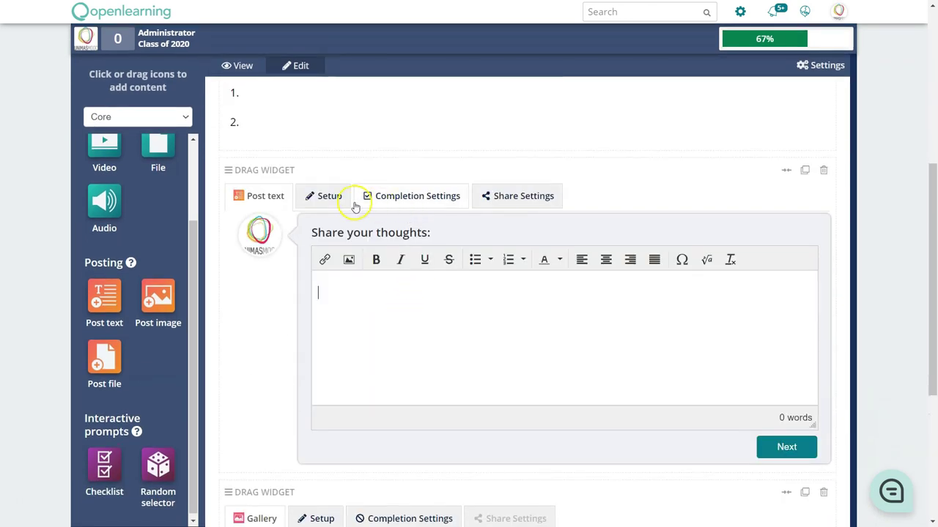
scroll(785, 262, down, 3)
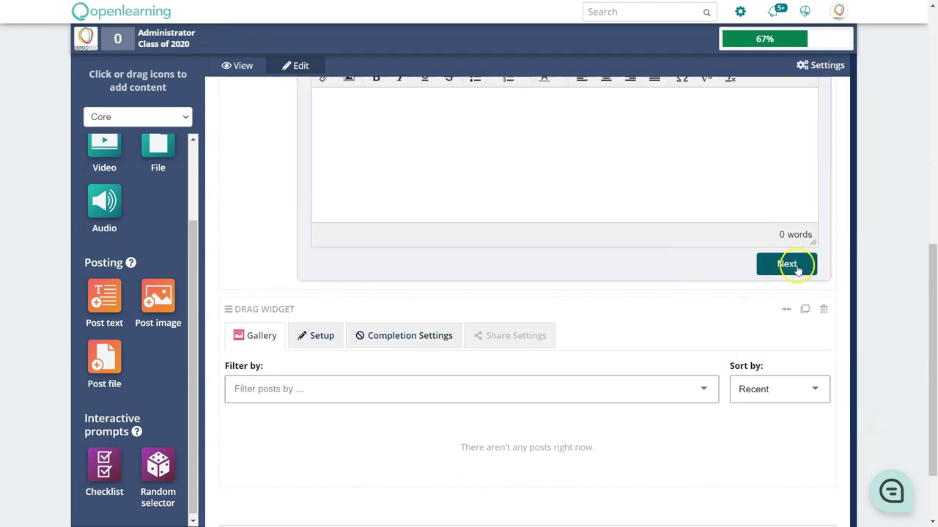
scroll(789, 268, up, 2)
scroll(341, 92, up, 7)
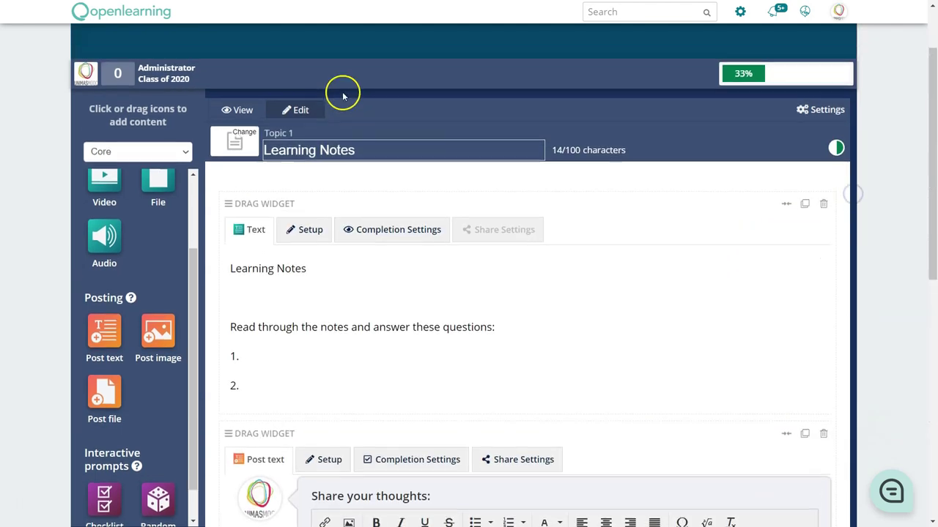
Preview the page as learners see it, checking the 'Share your thoughts' box and posts gallery.
click(245, 193)
scroll(567, 319, down, 1)
scroll(566, 319, down, 3)
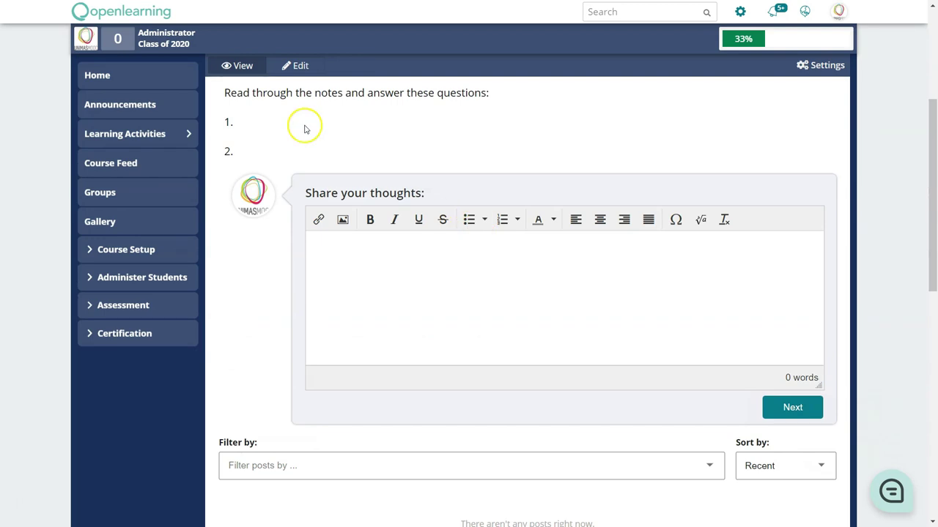
scroll(474, 322, up, 2)
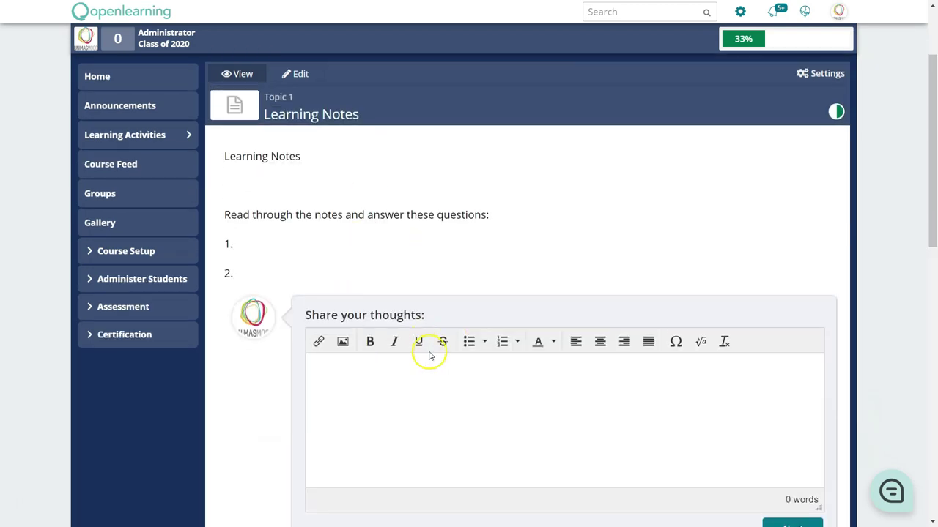
scroll(312, 201, up, 2)
Reopen the notes page for editing and browse the Quiz widget category.
click(309, 201)
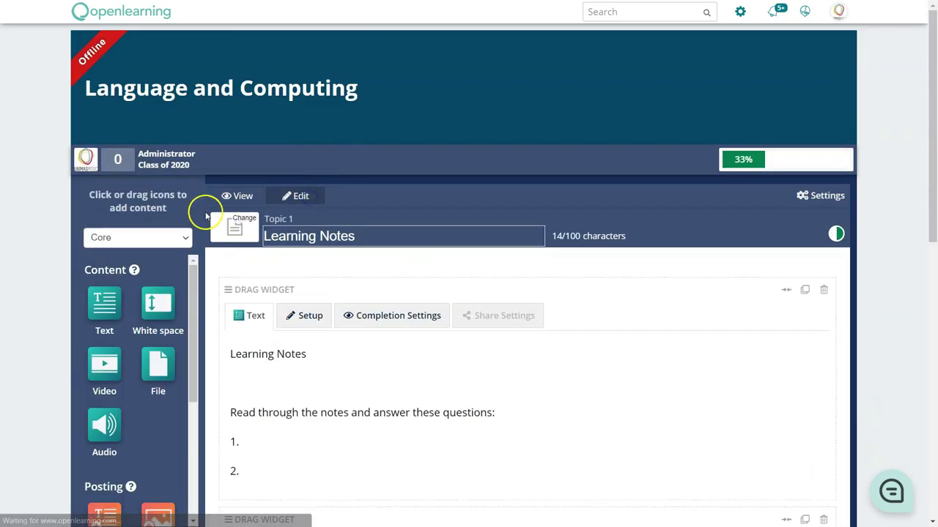
click(138, 238)
click(134, 267)
click(129, 238)
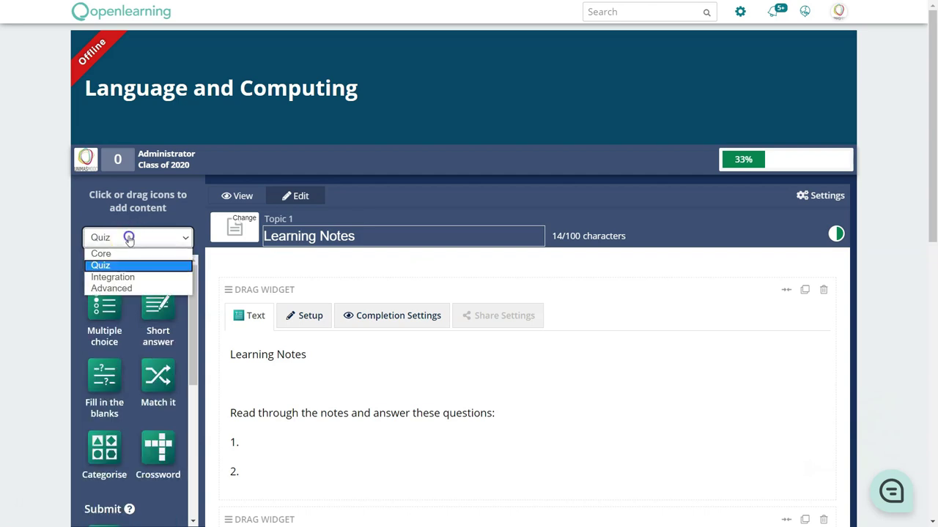
click(129, 266)
scroll(131, 266, down, 2)
scroll(130, 299, up, 2)
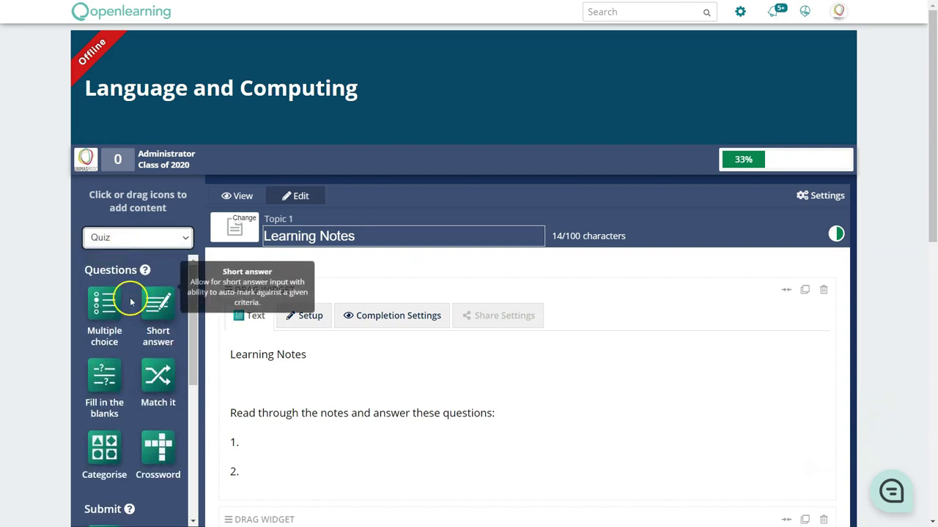
scroll(249, 337, down, 2)
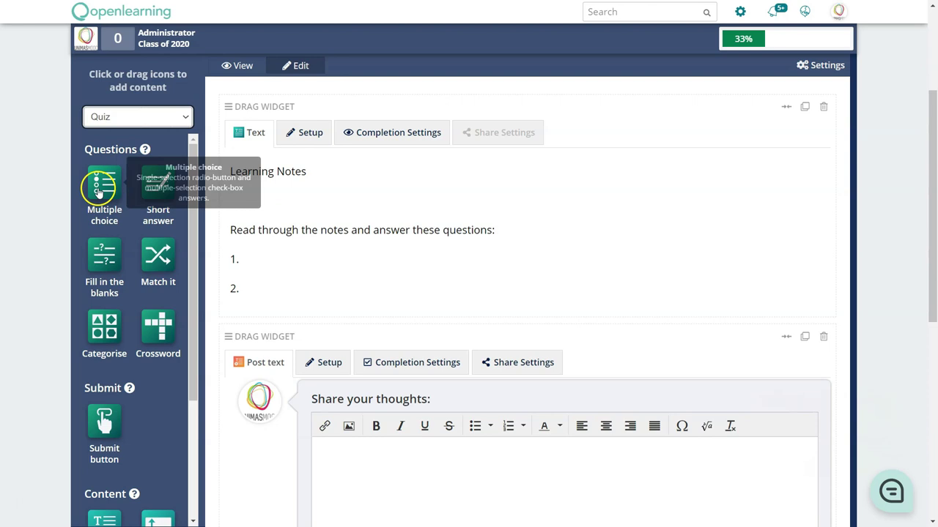
scroll(98, 142, down, 2)
scroll(88, 142, up, 2)
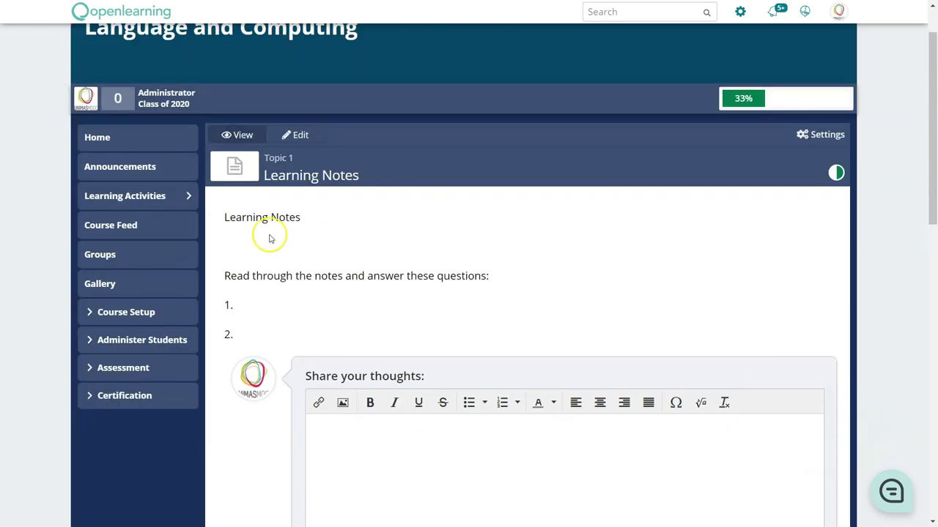
Open the learning activities overview and collapse both Topic 1 and Topic 2.
click(145, 198)
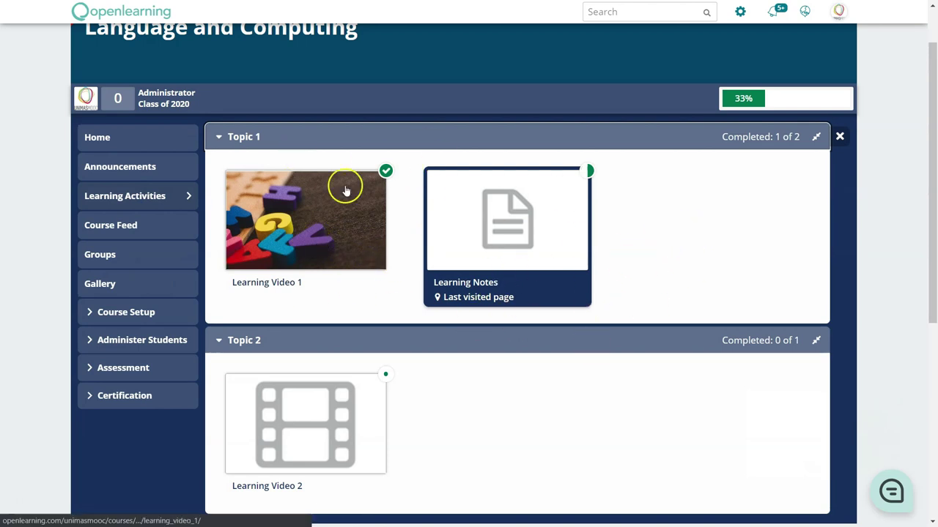
click(245, 340)
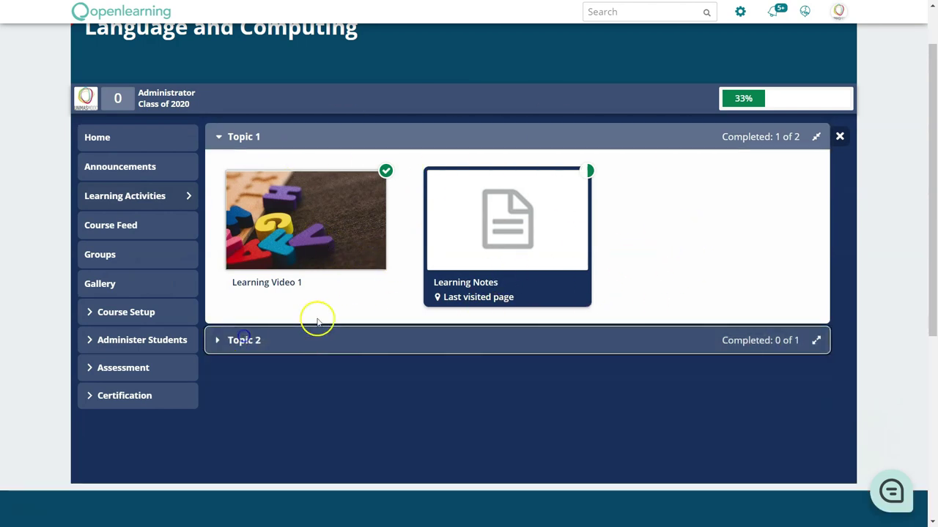
click(241, 136)
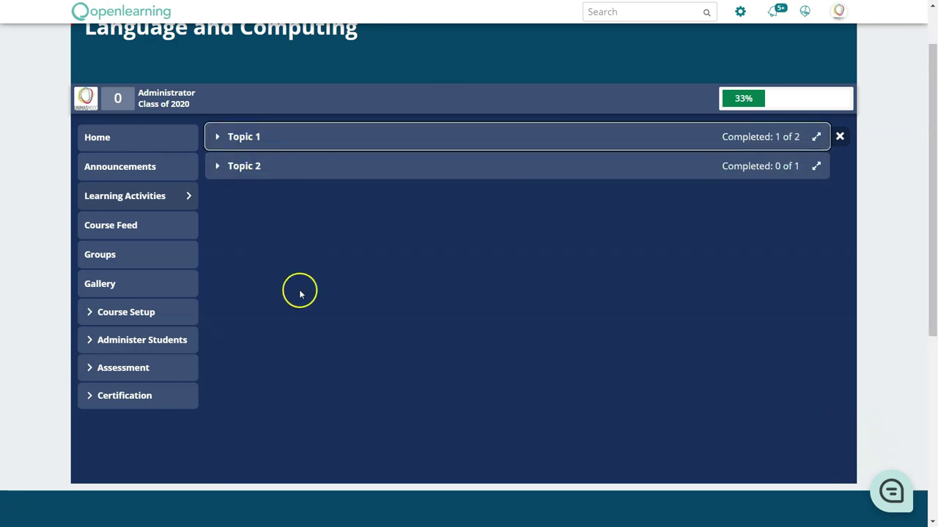
scroll(709, 299, up, 1)
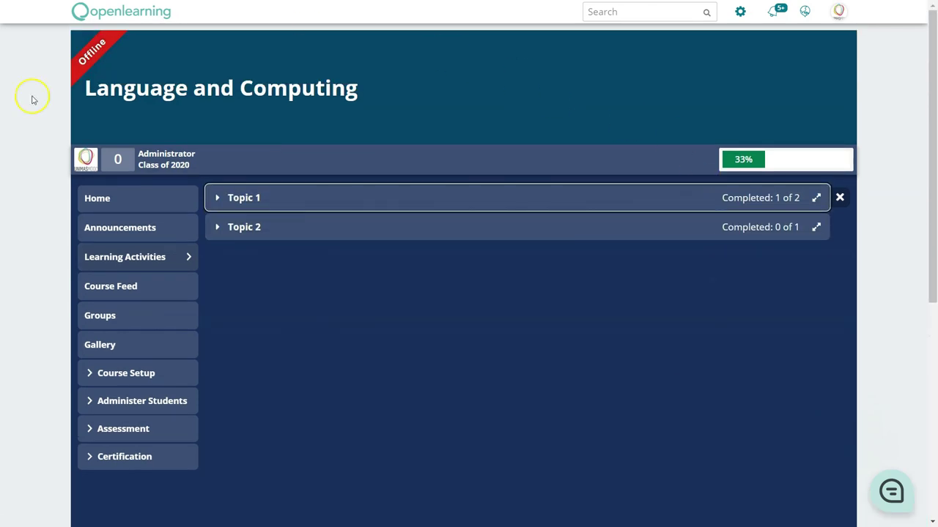
scroll(293, 418, down, 1)
Open the course Appearance settings and dismiss the banner file picker without changes.
click(153, 311)
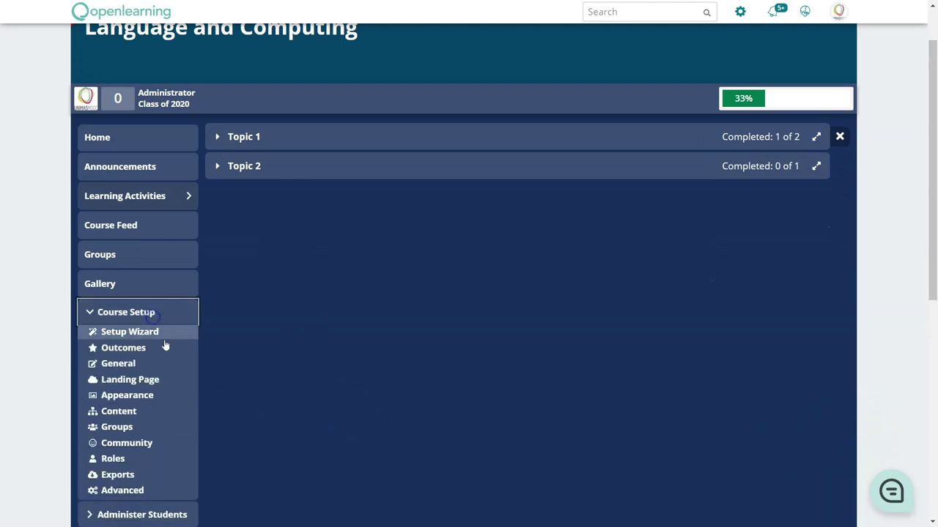
scroll(164, 359, down, 2)
click(132, 283)
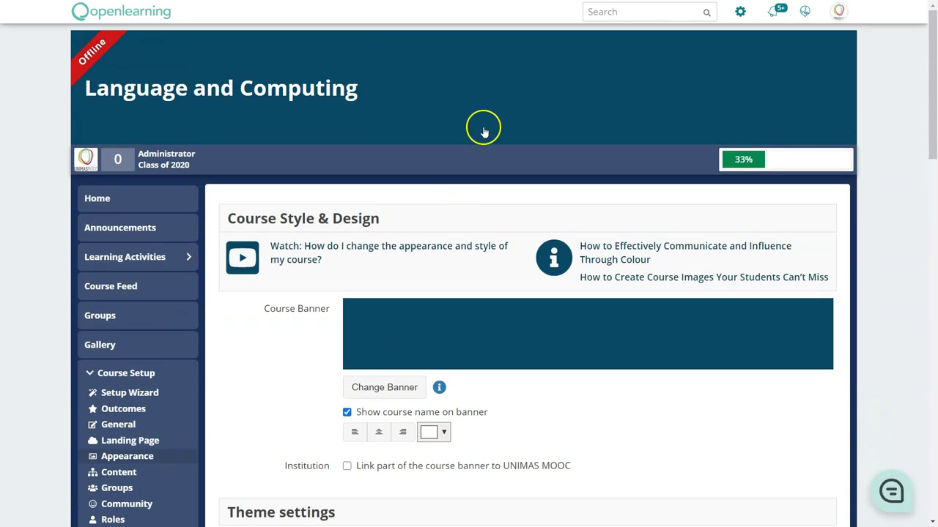
click(418, 377)
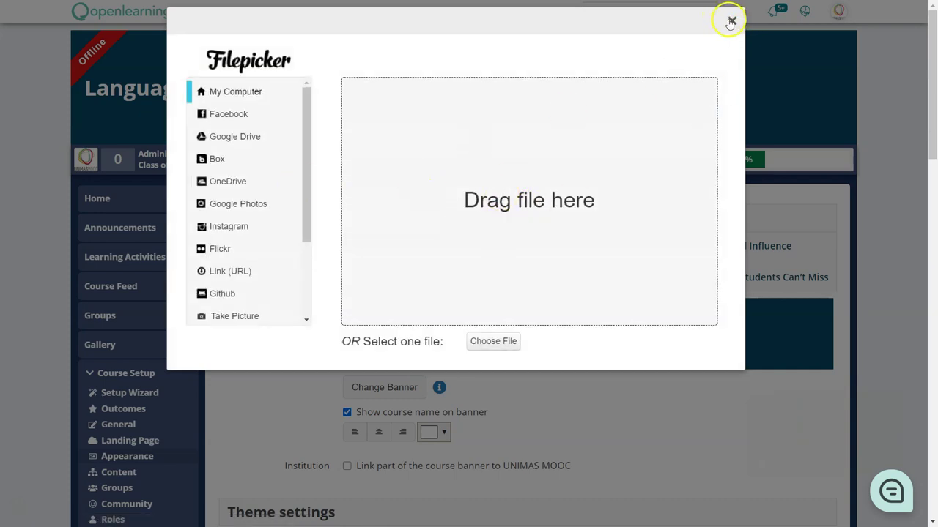
click(730, 22)
Set the theme colour to a purple shade and close the colour options.
scroll(427, 296, down, 3)
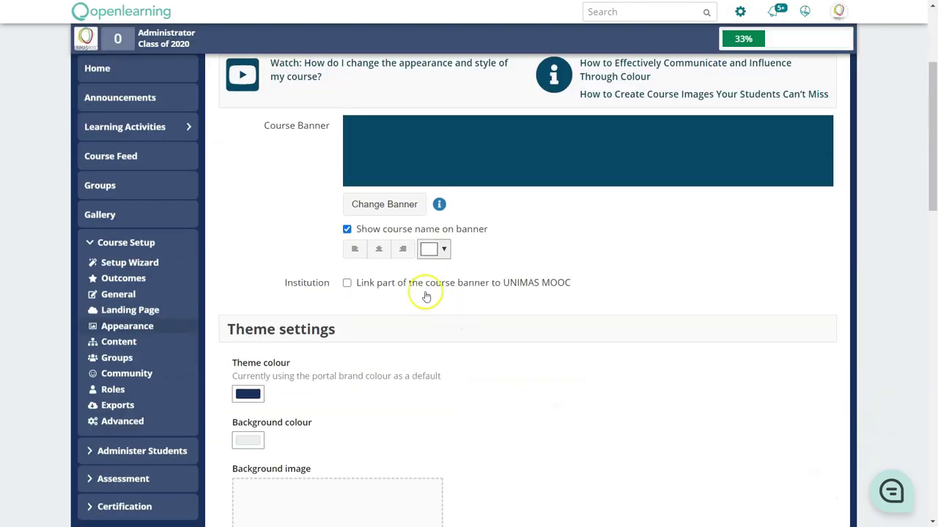
scroll(329, 358, down, 2)
click(247, 273)
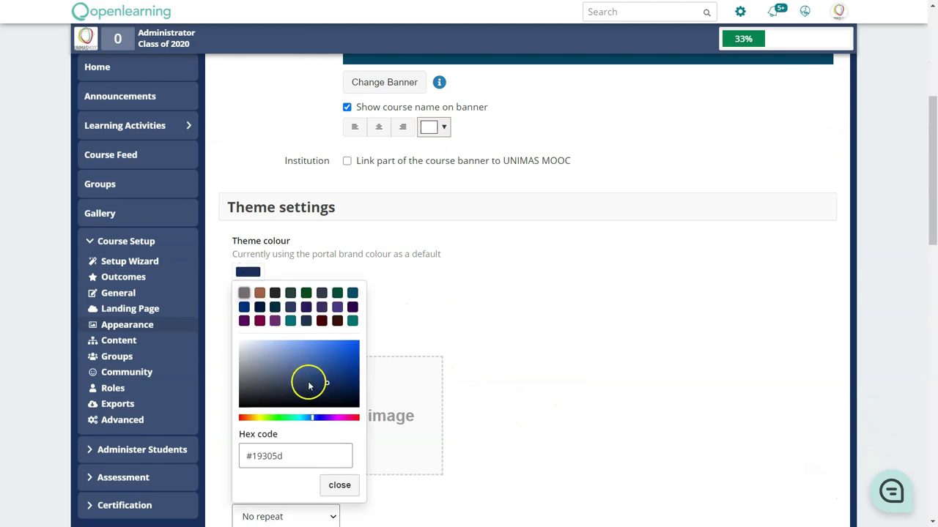
mouse_move(309, 386)
mouse_down()
mouse_move(274, 398)
mouse_move(278, 379)
mouse_move(320, 361)
mouse_up()
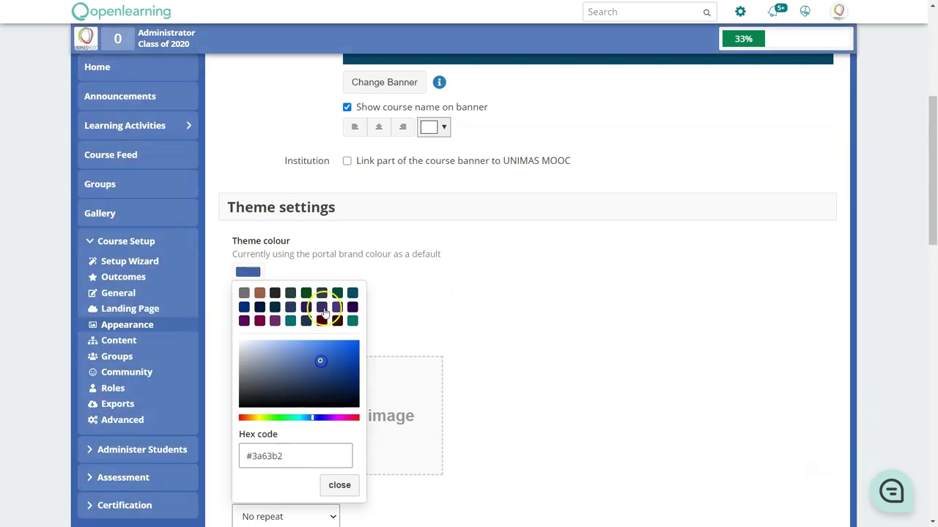
click(324, 313)
click(335, 388)
click(341, 487)
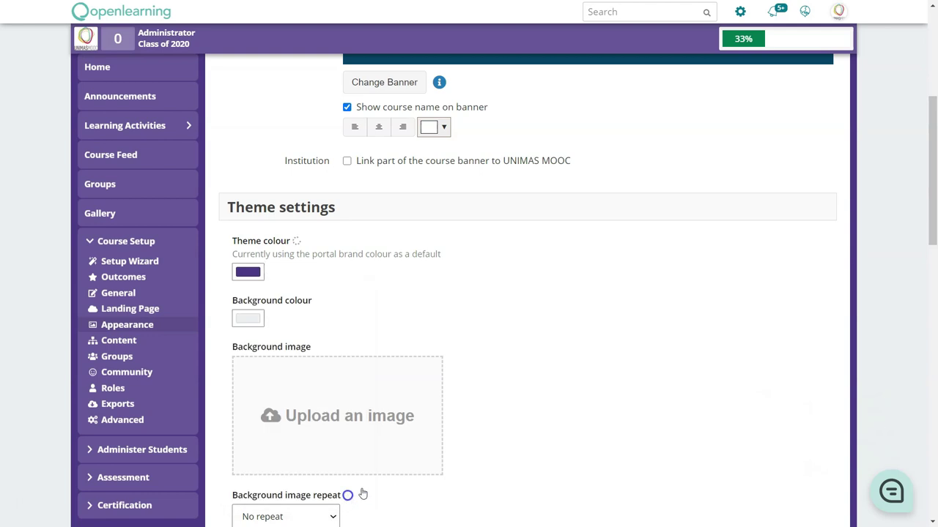
scroll(465, 410, down, 3)
scroll(565, 289, up, 5)
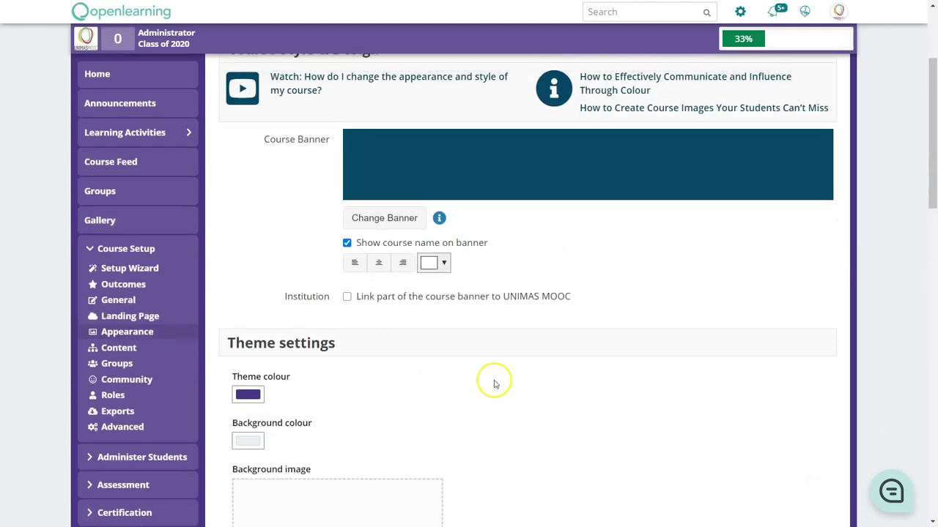
scroll(513, 392, down, 10)
scroll(442, 381, down, 4)
Make the new navigation item a link to an existing page titled 'UNIMAS'.
scroll(443, 384, up, 2)
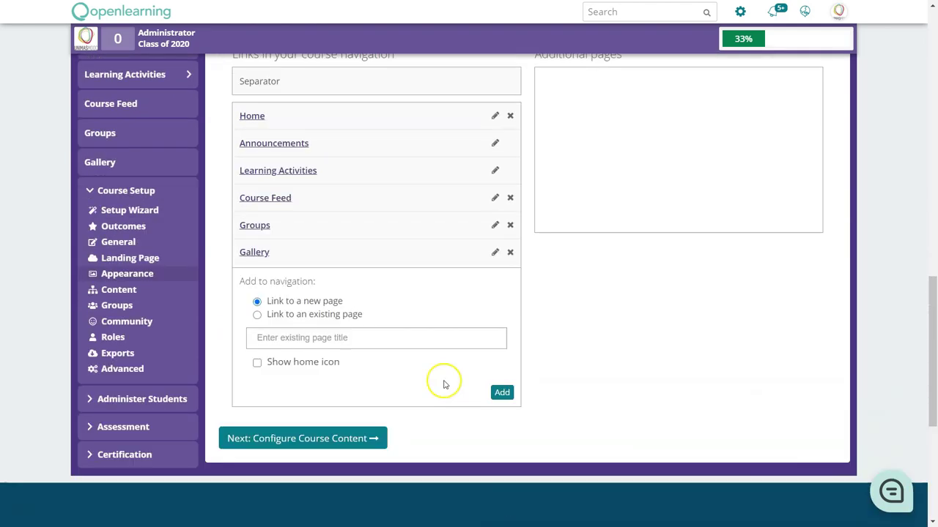
scroll(444, 381, up, 1)
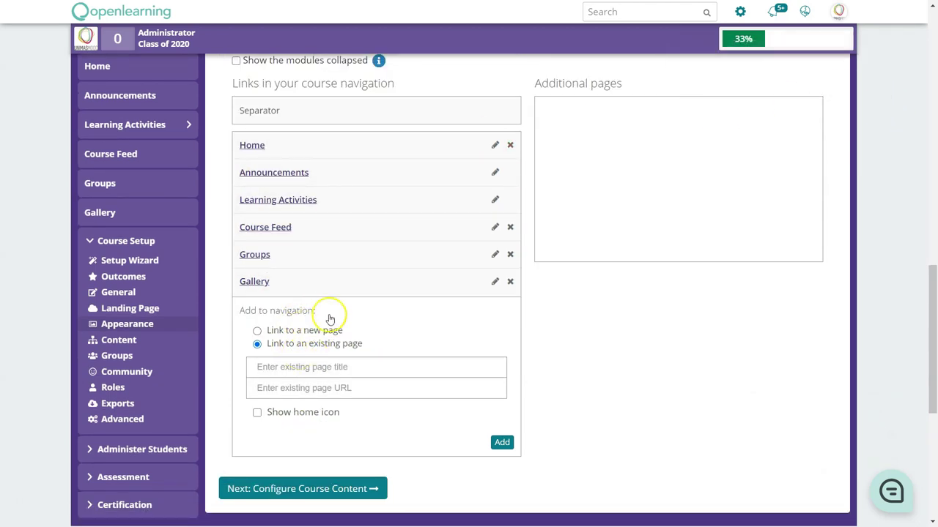
click(313, 331)
click(321, 344)
click(333, 364)
text(UNIM)
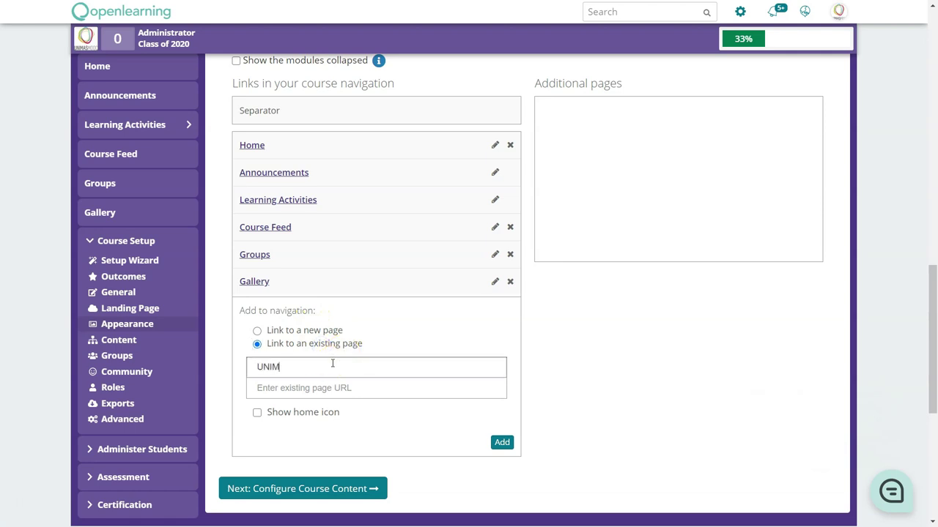
text(AS)
key(Tab)
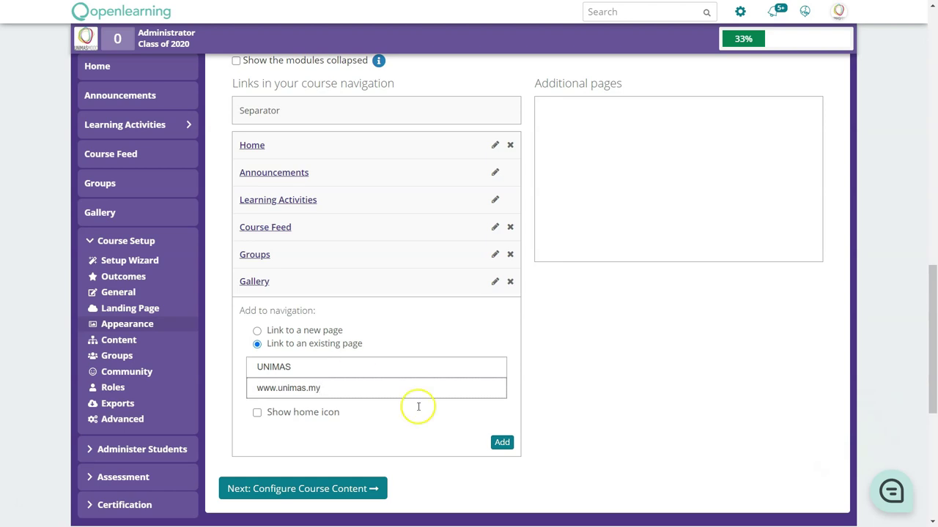
click(503, 443)
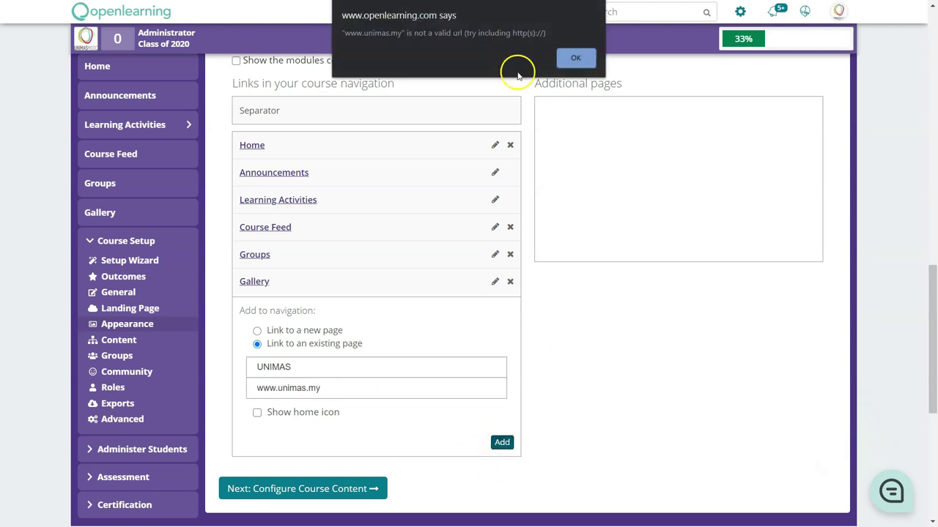
click(572, 57)
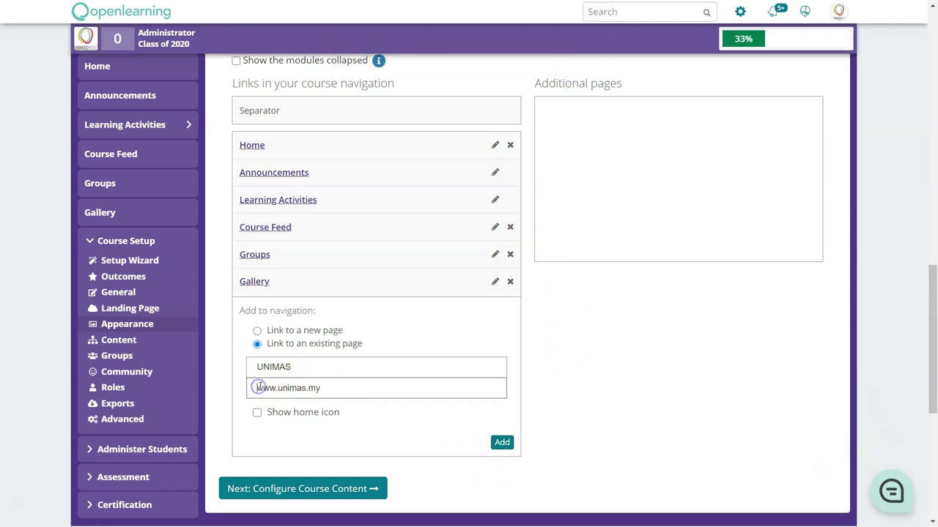
drag(258, 387, 464, 412)
key(BackSpace)
text(ht)
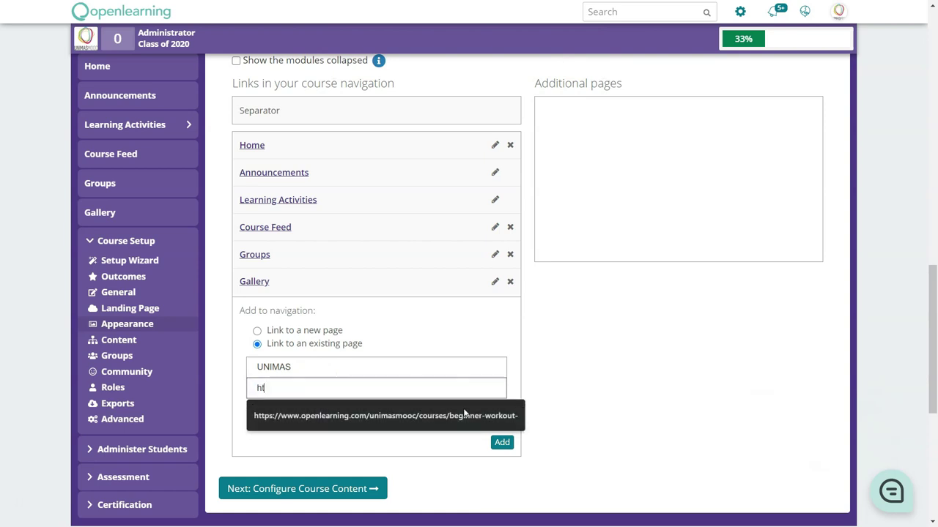
text(tp://www.unimas.my)
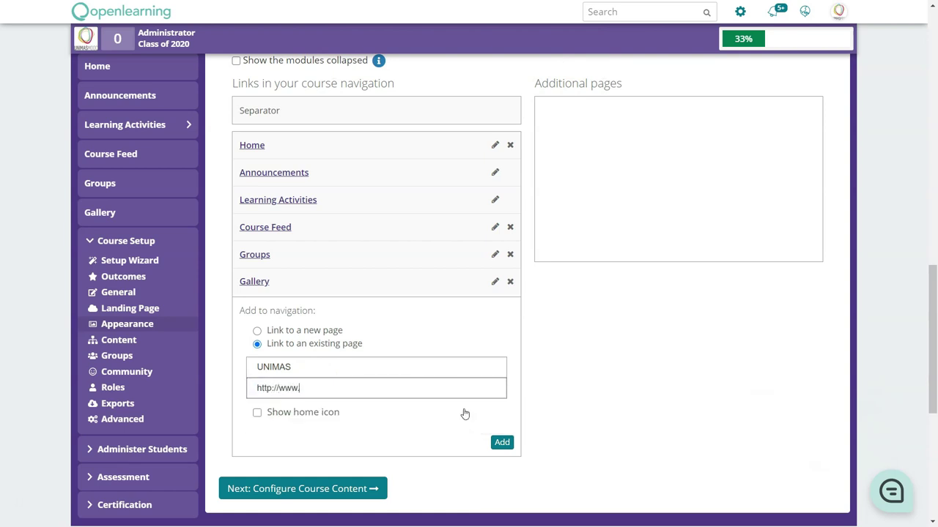
click(514, 441)
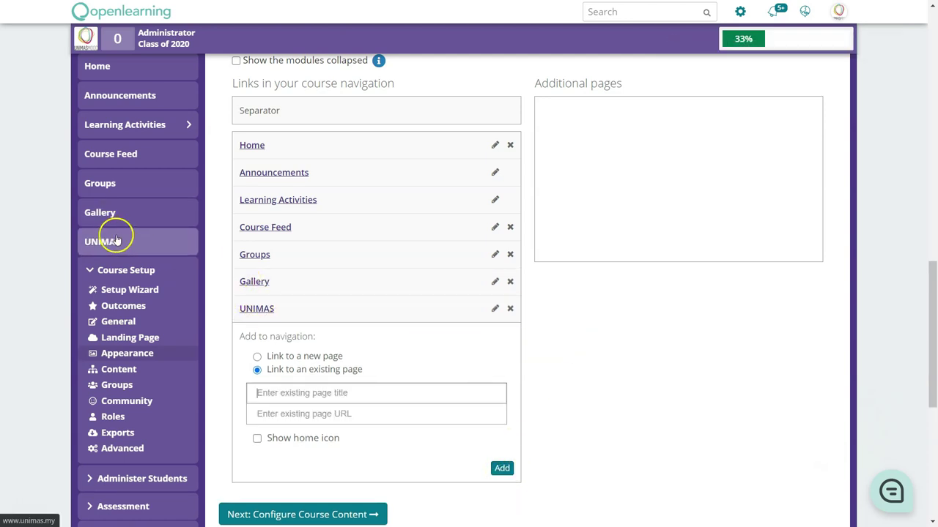
From Advanced settings, open the Administer Students General page for the Class of 2020.
scroll(137, 241, up, 1)
scroll(137, 240, up, 1)
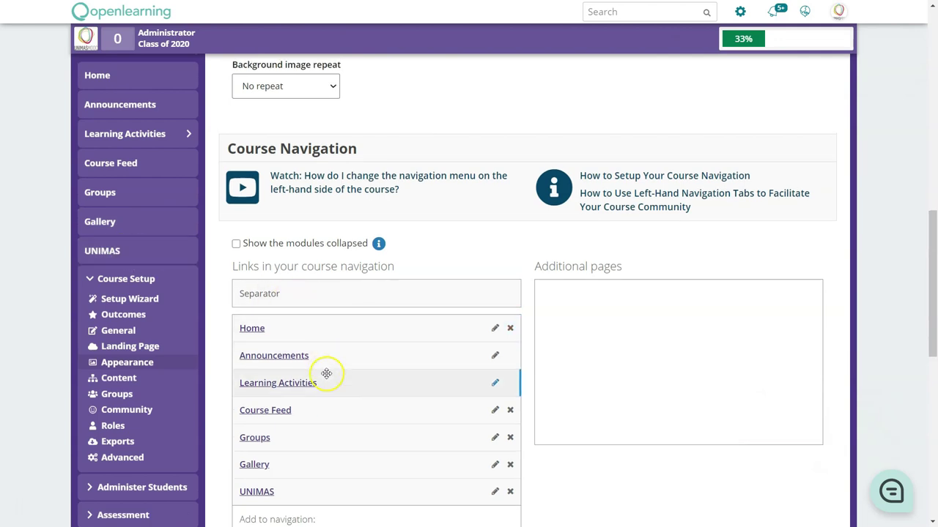
scroll(325, 331, up, 1)
scroll(164, 345, down, 1)
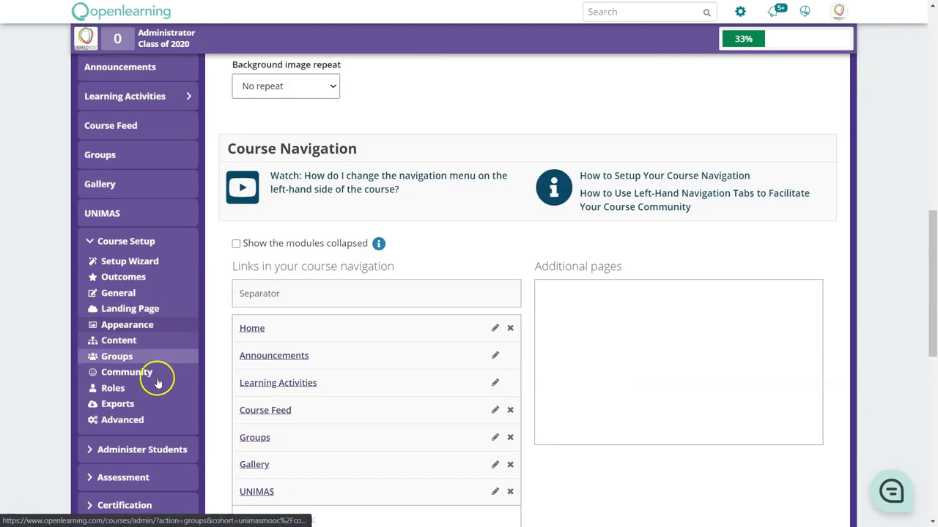
click(122, 422)
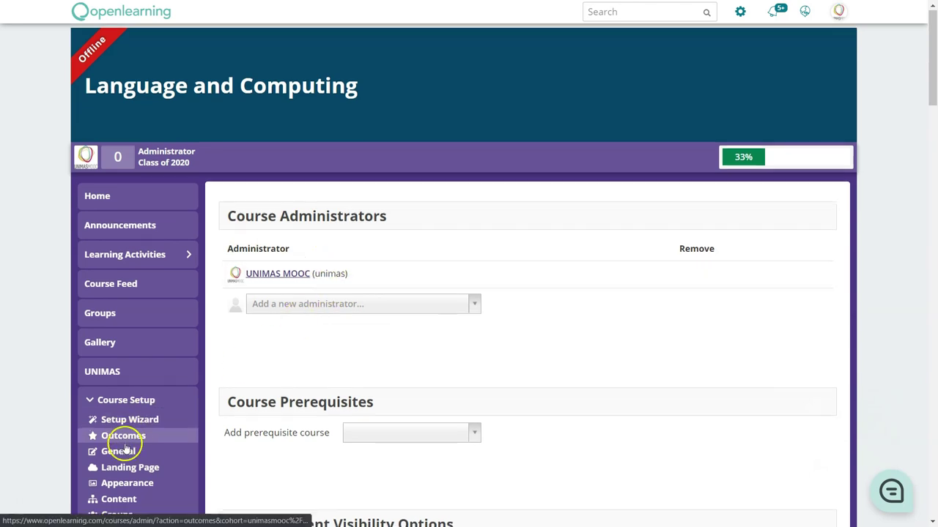
scroll(128, 443, down, 3)
scroll(133, 433, down, 2)
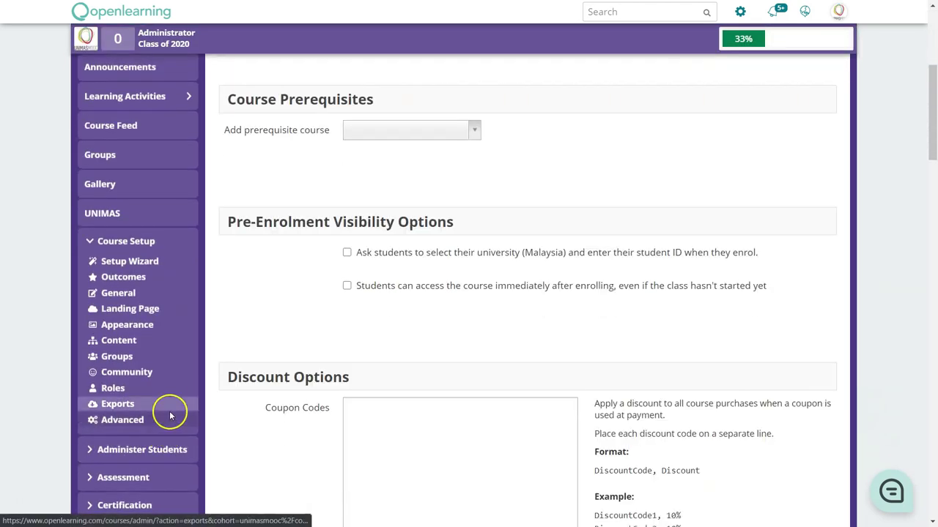
click(95, 239)
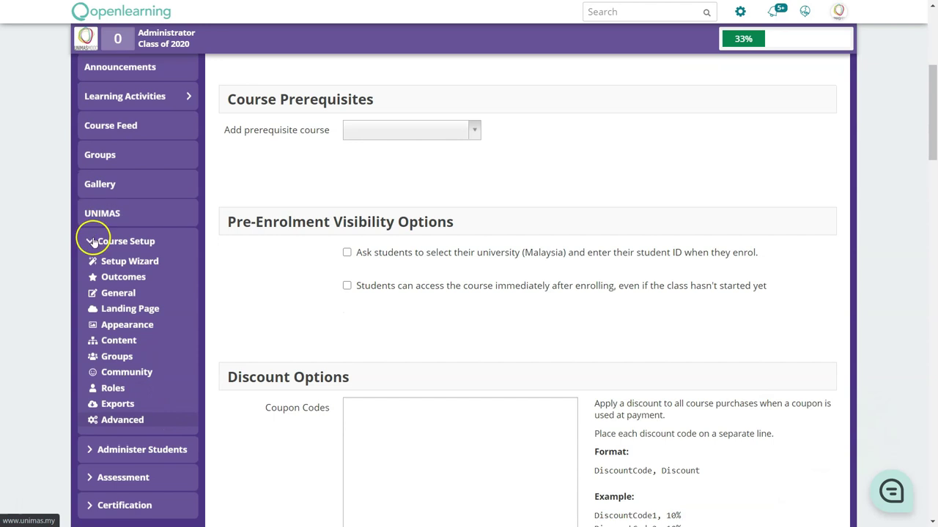
click(94, 307)
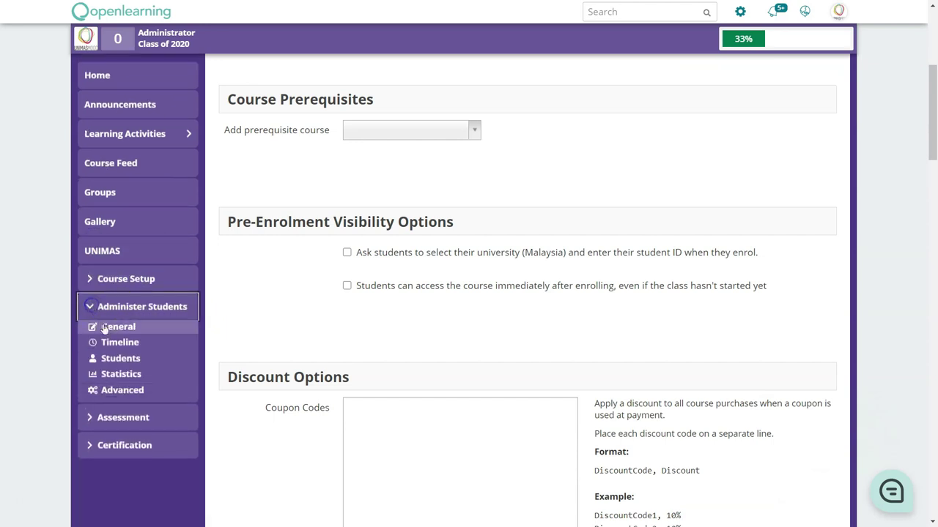
click(108, 331)
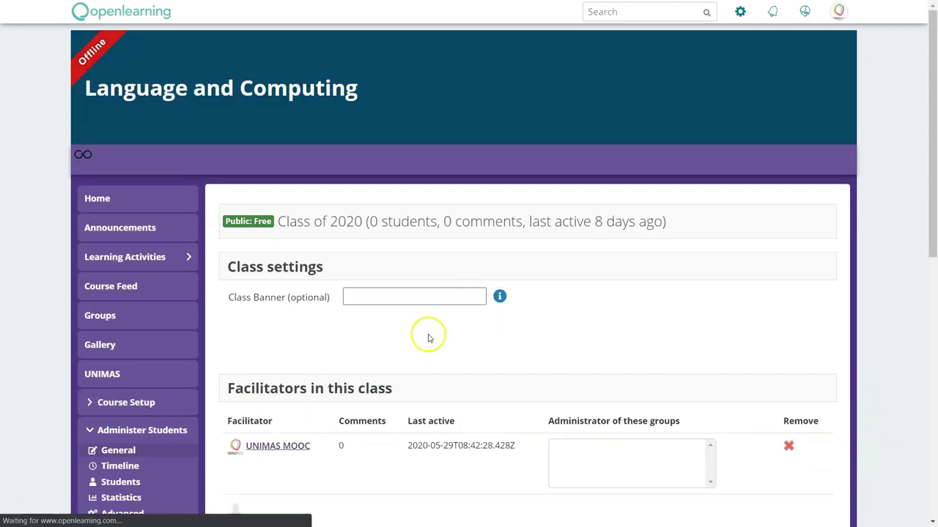
View the Administer Students list, then go back to the Language and Computing homepage.
scroll(554, 349, down, 5)
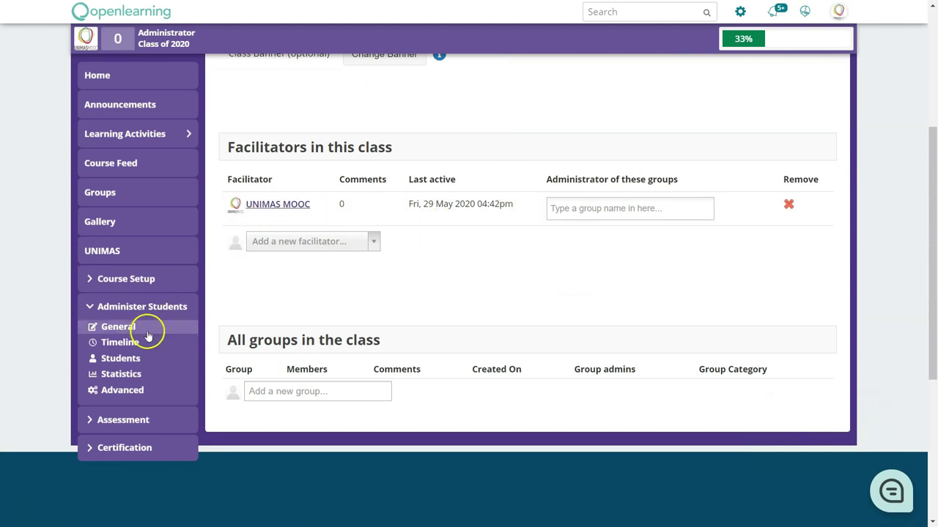
click(124, 359)
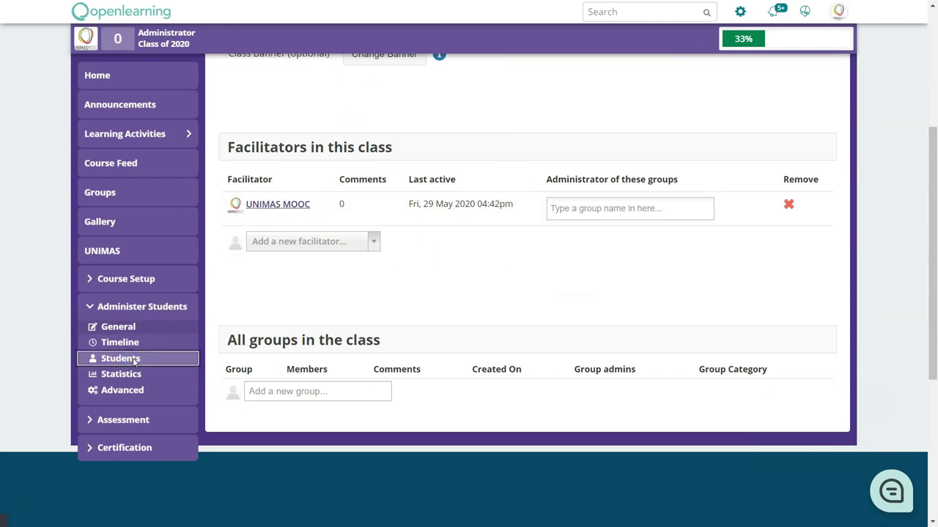
scroll(556, 330, down, 3)
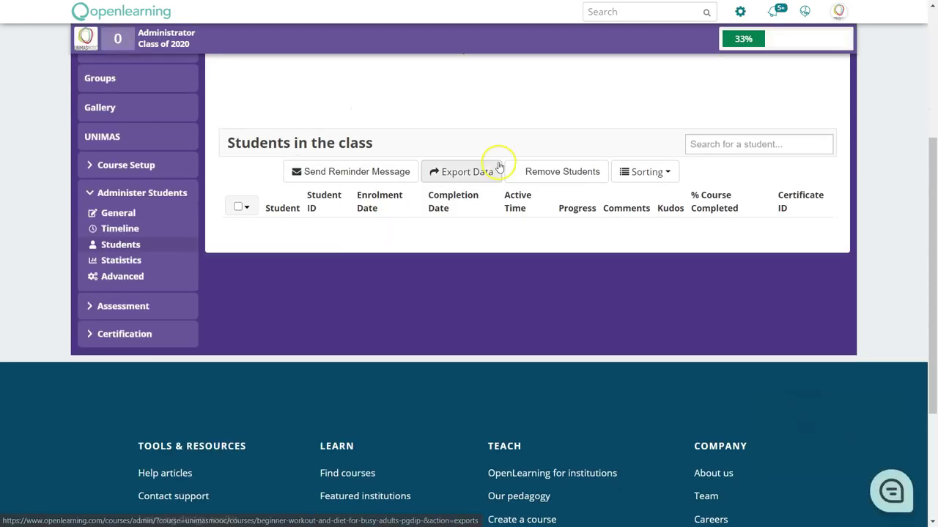
click(156, 307)
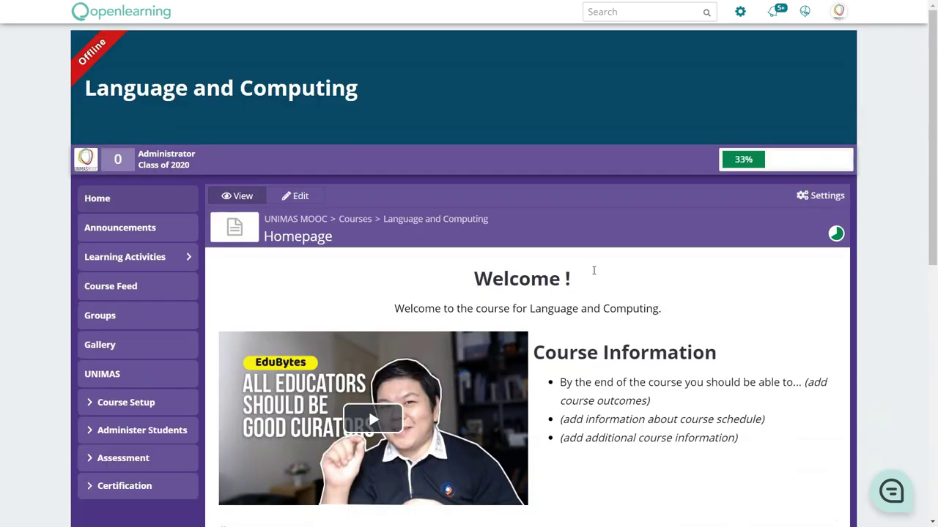